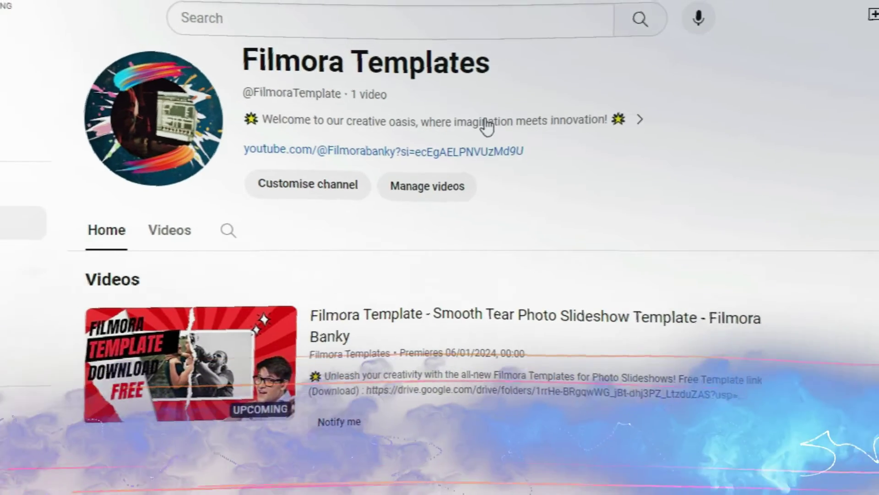
Go to the Filmora Templates channel page and scroll down to its video listing
left_click(758, 87)
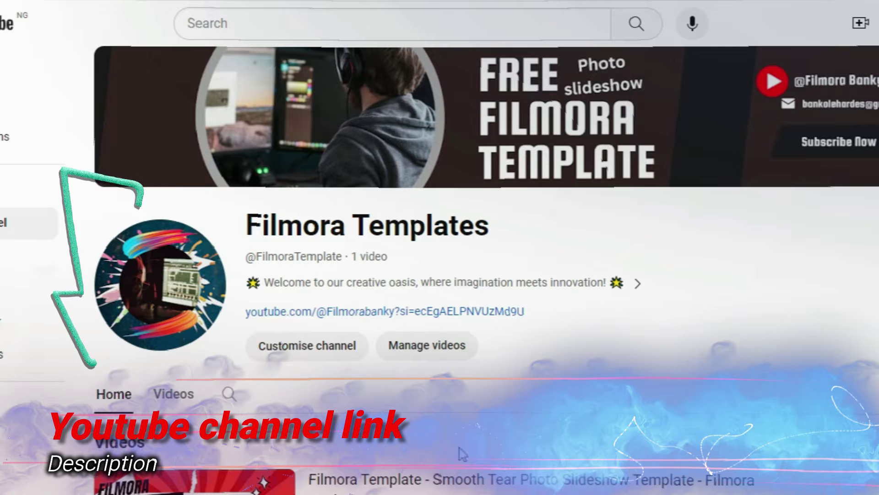
scroll(463, 453, "down", 3)
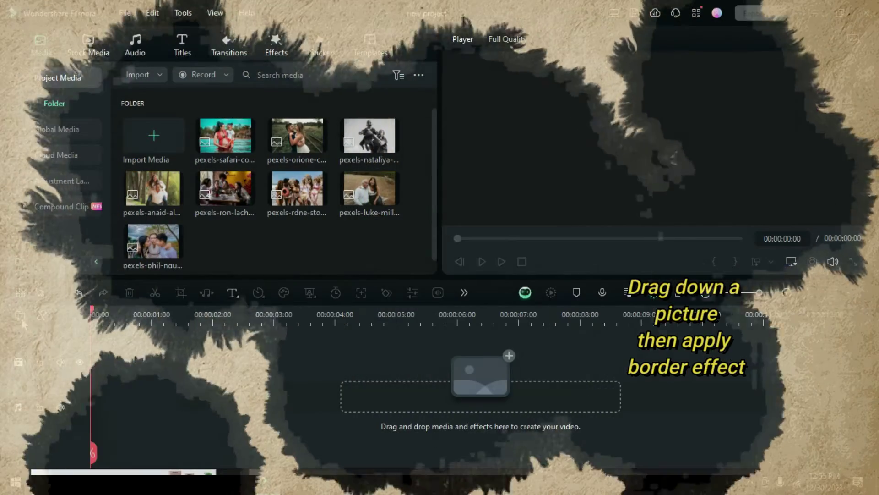
Add a second video track with taller rows and place the beach photo on it, cropped to fit
left_click(20, 315)
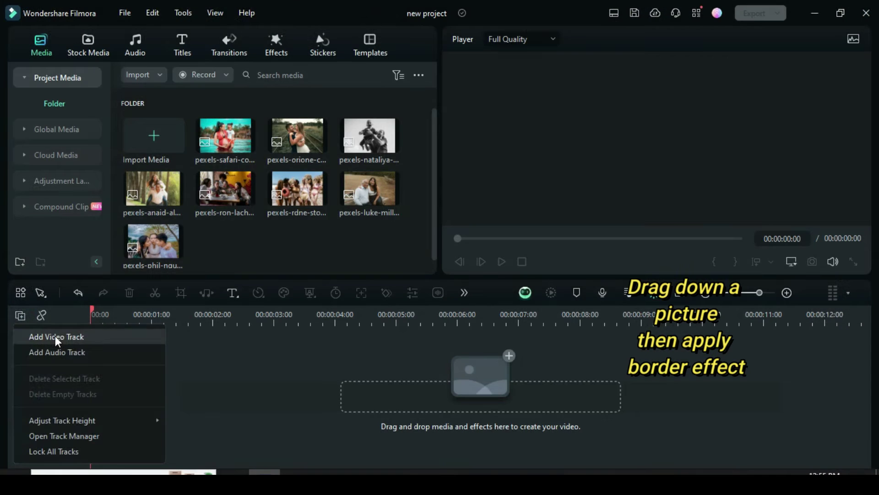
left_click(55, 336)
left_click(21, 317)
left_click(202, 430)
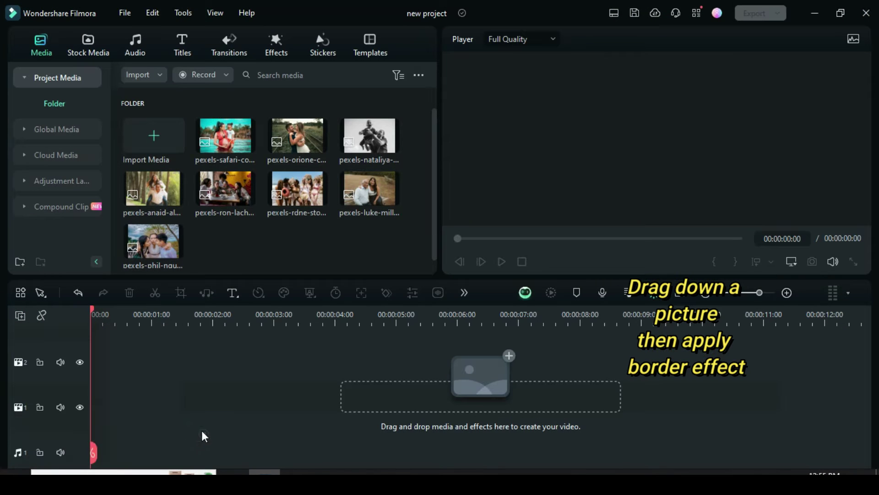
left_click_drag(218, 143, 103, 364)
right_click(188, 359)
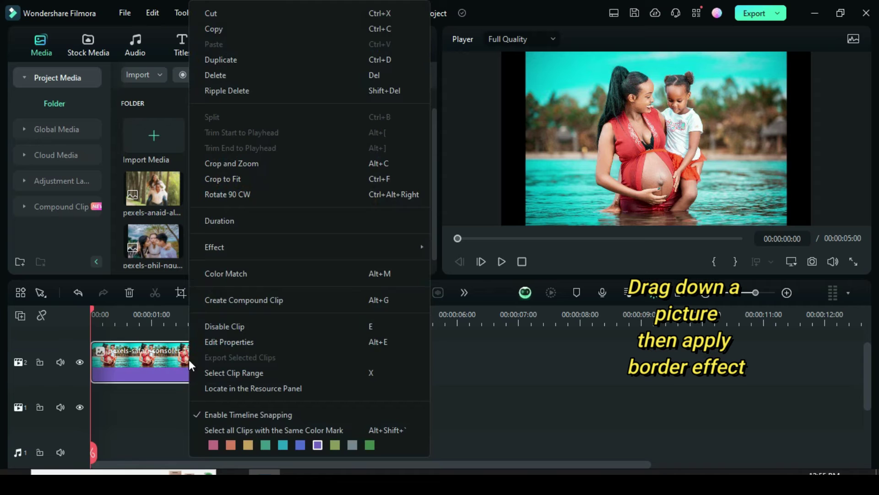
left_click(228, 175)
Apply the Border effect to the photo with size 5 and blur 1
left_click(273, 48)
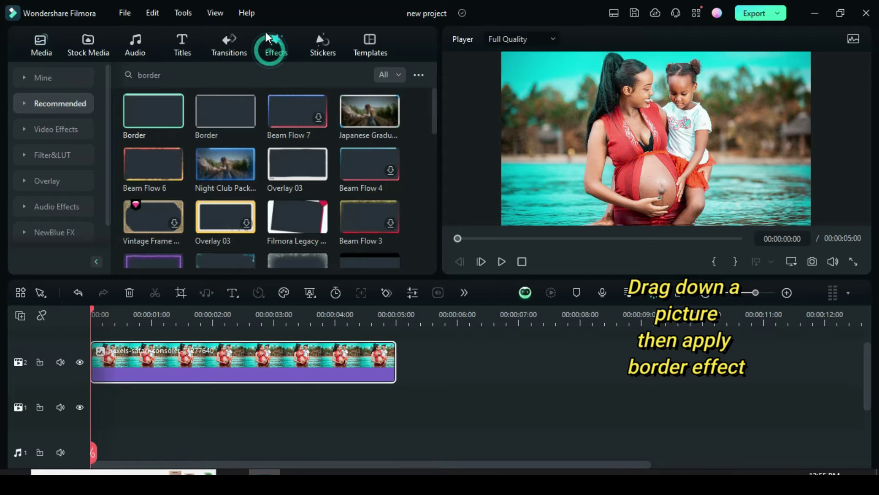
left_click_drag(152, 103, 165, 360)
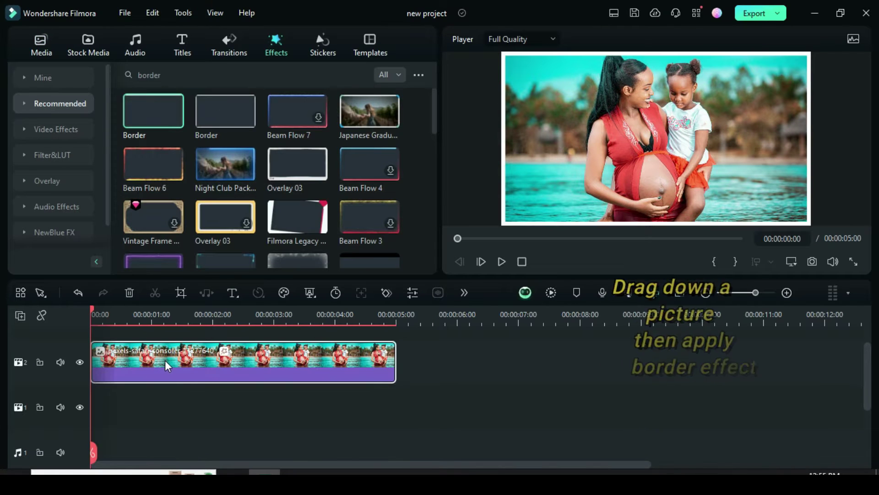
left_click(165, 360)
left_click(126, 40)
left_click(407, 166)
type("5")
left_click(349, 150)
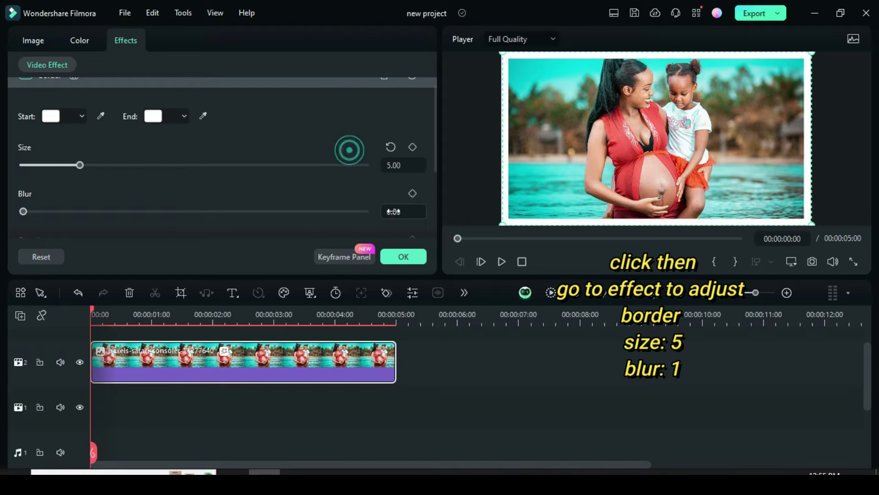
type("1")
left_click(353, 195)
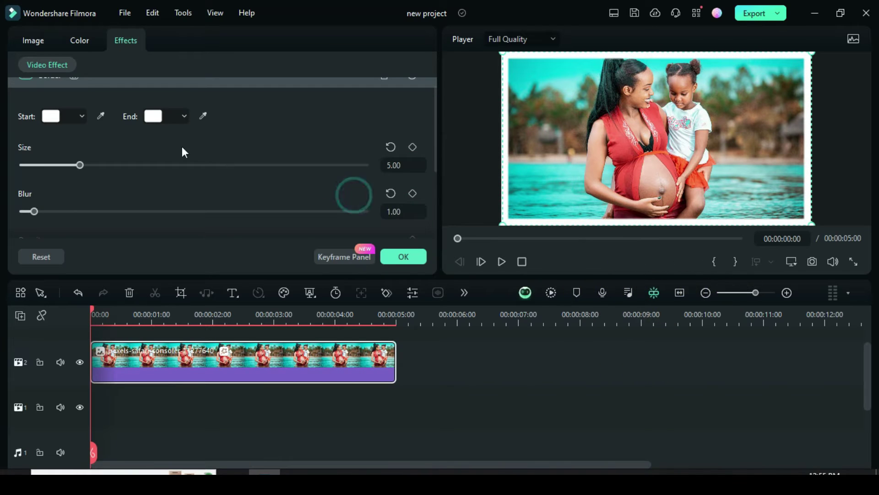
left_click(33, 41)
Add a starting keyframe with scale 150%, Y position 1449 and rotation -5°
left_click(412, 90)
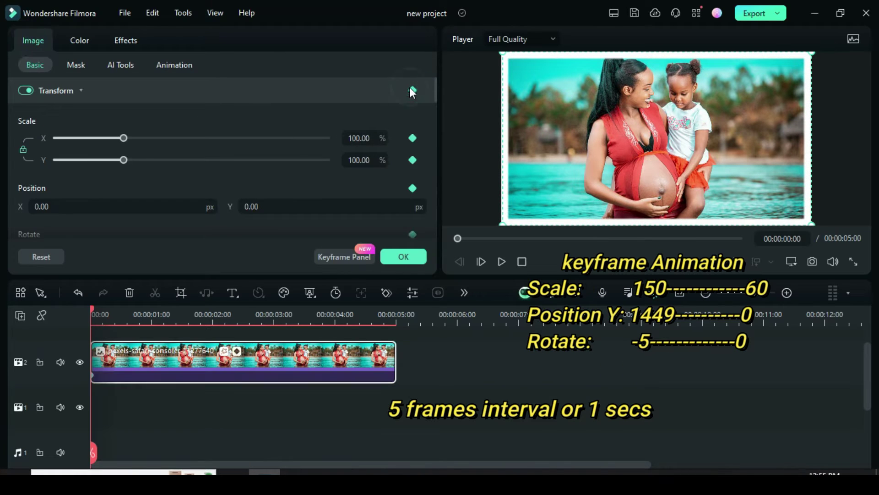
left_click(351, 138)
type("150")
left_click(314, 127)
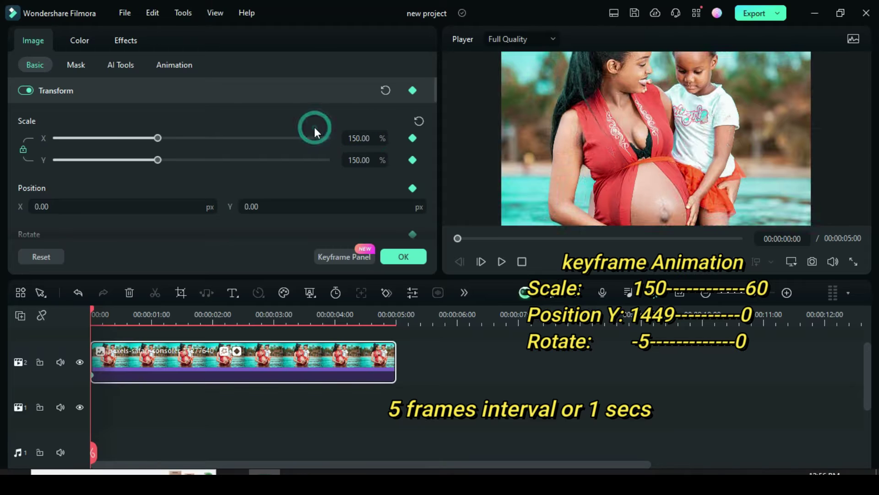
left_click(251, 207)
type("1449")
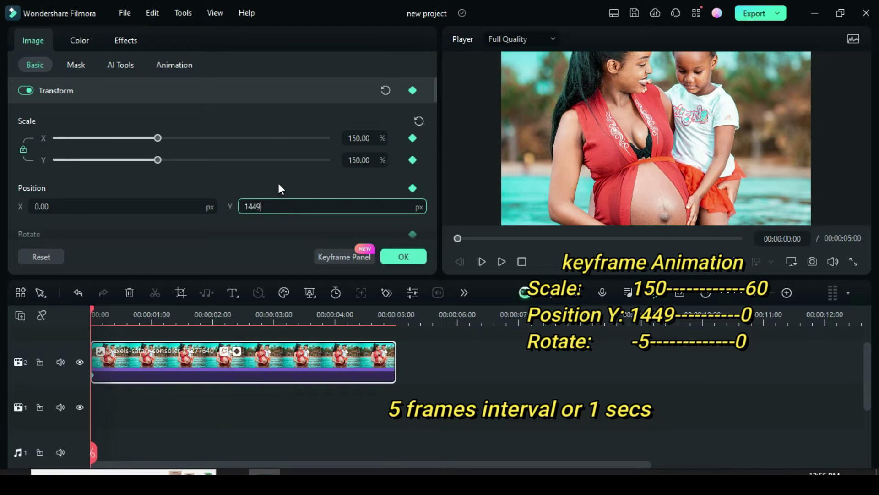
key("Return")
scroll(434, 87, "down", 3)
left_click(50, 185)
type("-5")
left_click(78, 172)
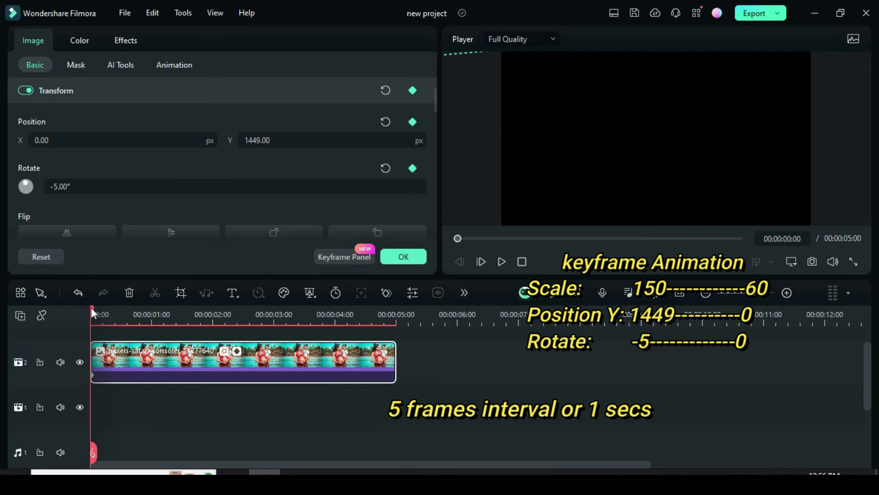
Add a keyframe at one second with scale 60%, Y position 0 and rotation 0°
left_click_drag(127, 306, 150, 307)
scroll(429, 108, "up", 2)
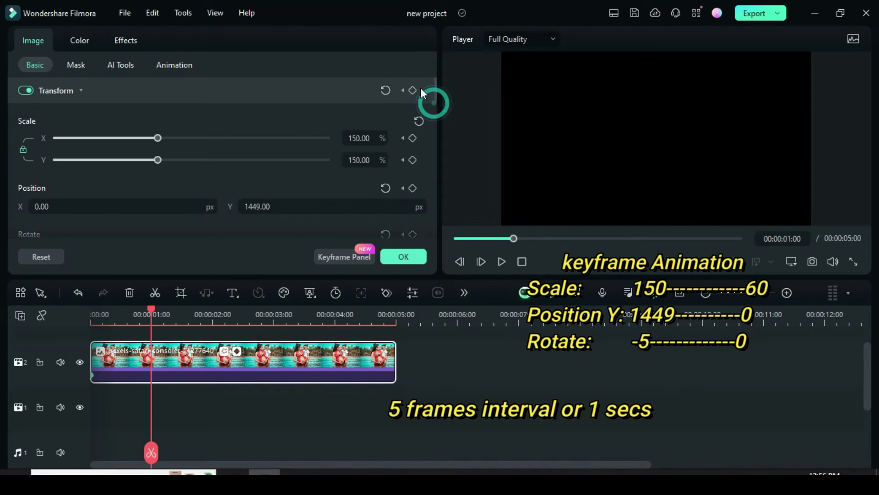
left_click(412, 90)
left_click(358, 138)
type("60")
left_click(316, 128)
left_click(385, 189)
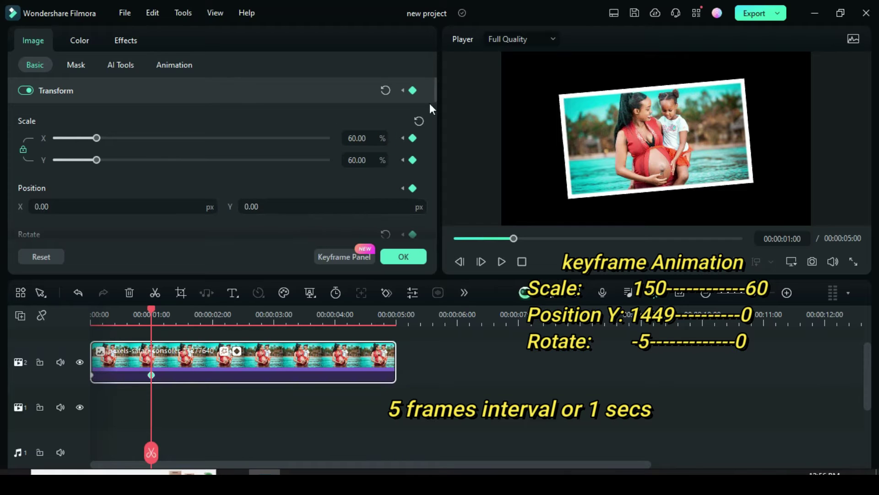
left_click_drag(434, 87, 435, 97)
left_click(385, 164)
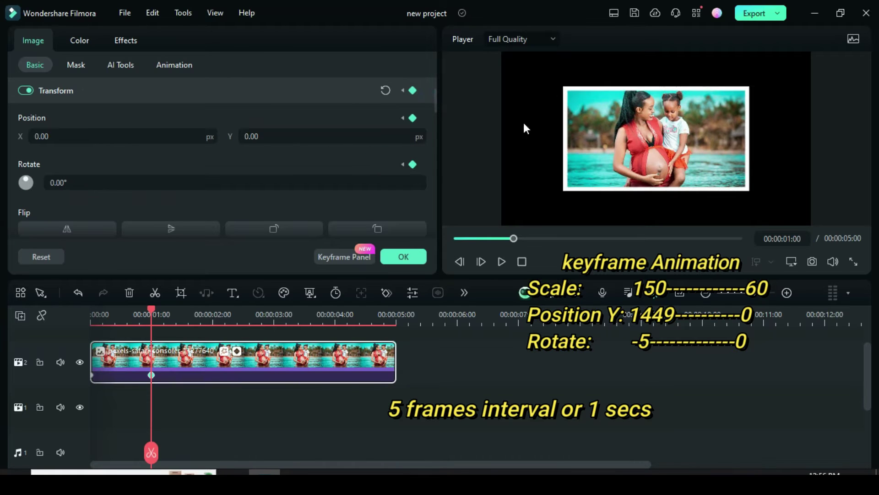
left_click_drag(151, 309, 79, 321)
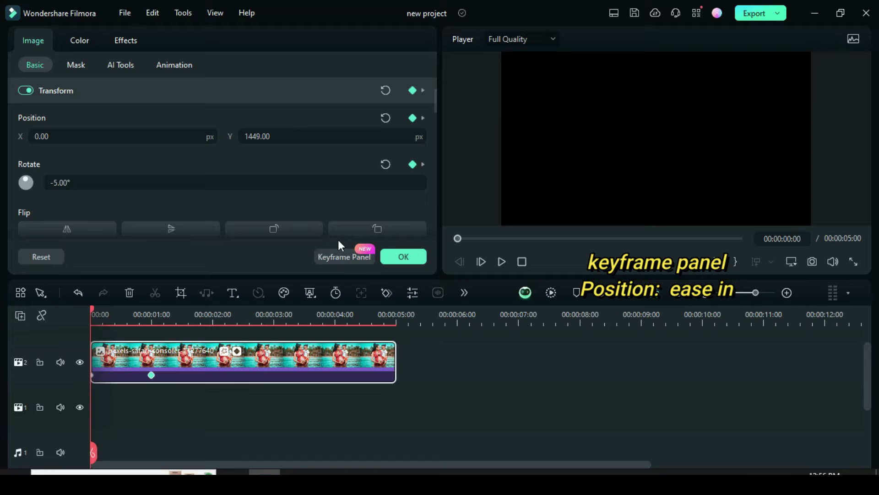
Set the Position keyframes to Ease in and confirm the clip properties
left_click(334, 256)
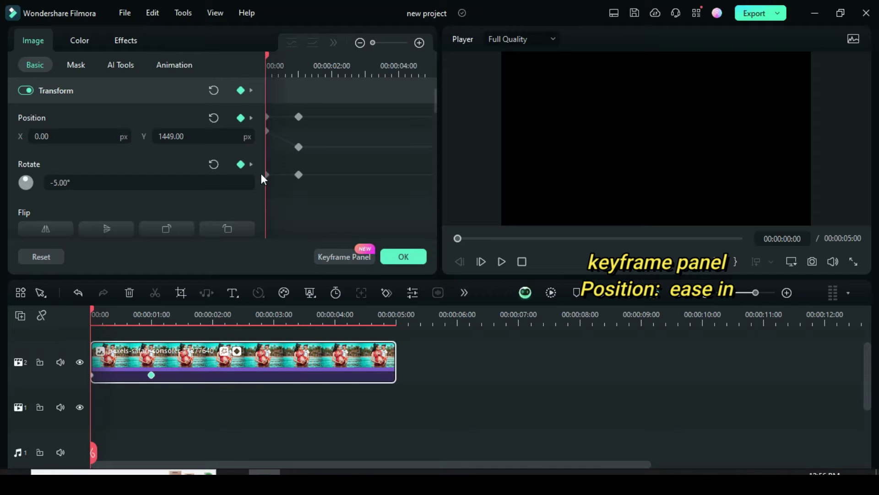
scroll(306, 158, "up", 3)
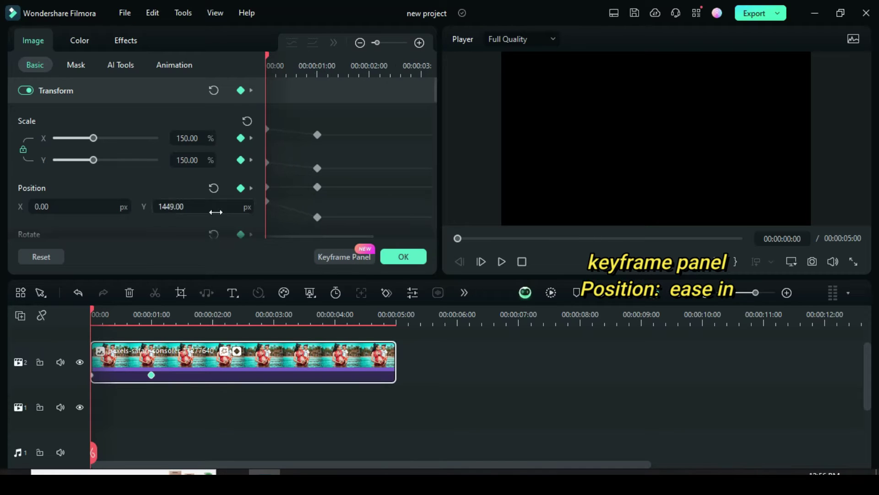
left_click_drag(339, 224, 340, 224)
right_click(321, 191)
left_click(348, 314)
left_click(338, 256)
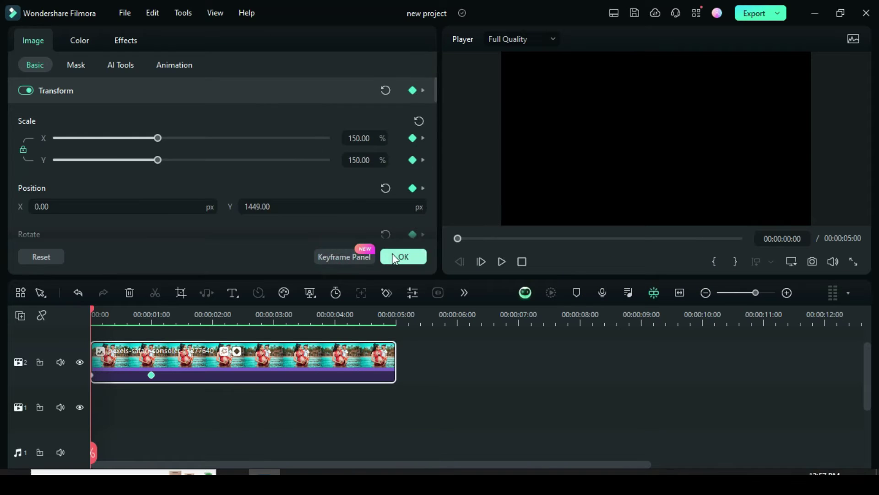
left_click(398, 256)
Add the last Paper Tear transition to the photo clip's end and preview it from the start
left_click(229, 46)
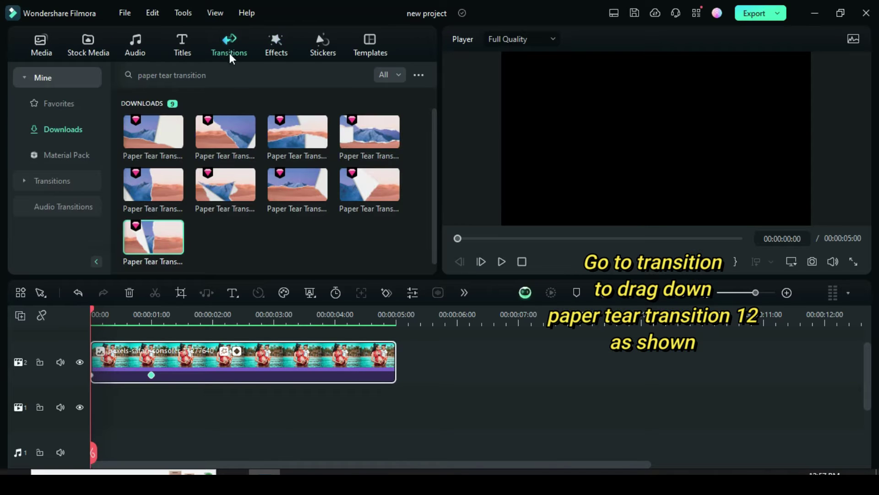
left_click_drag(175, 229, 315, 383)
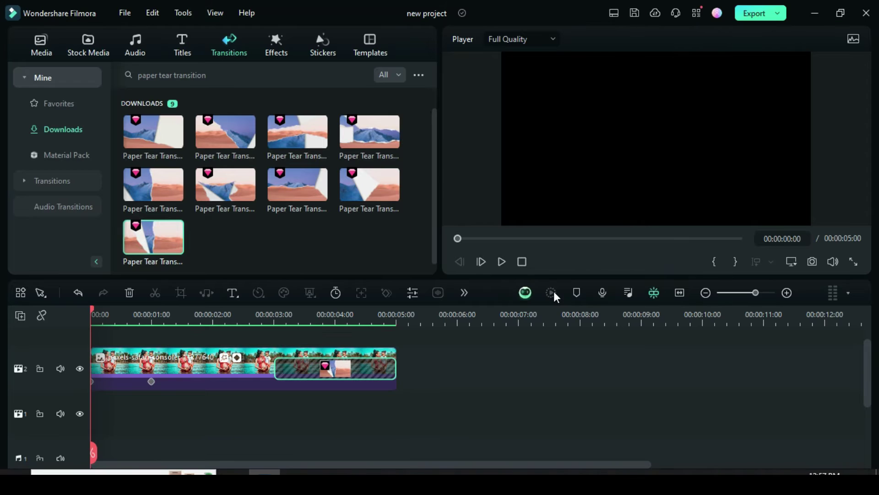
left_click(502, 261)
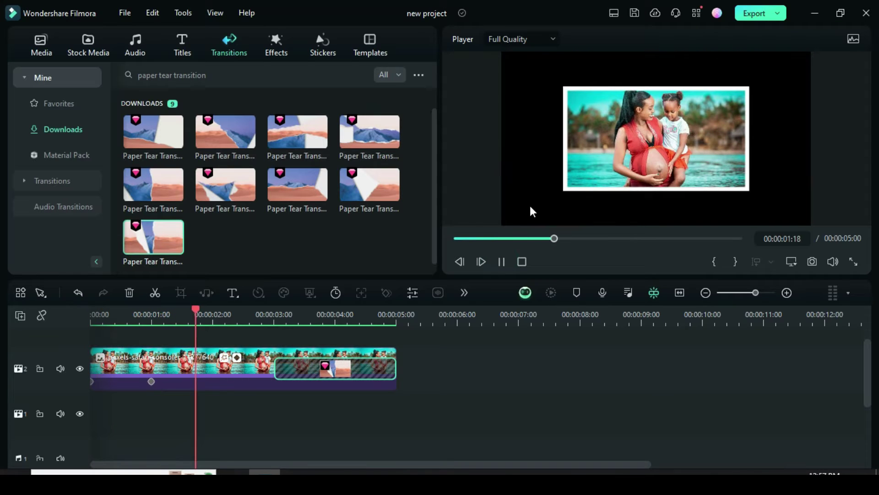
left_click(457, 238)
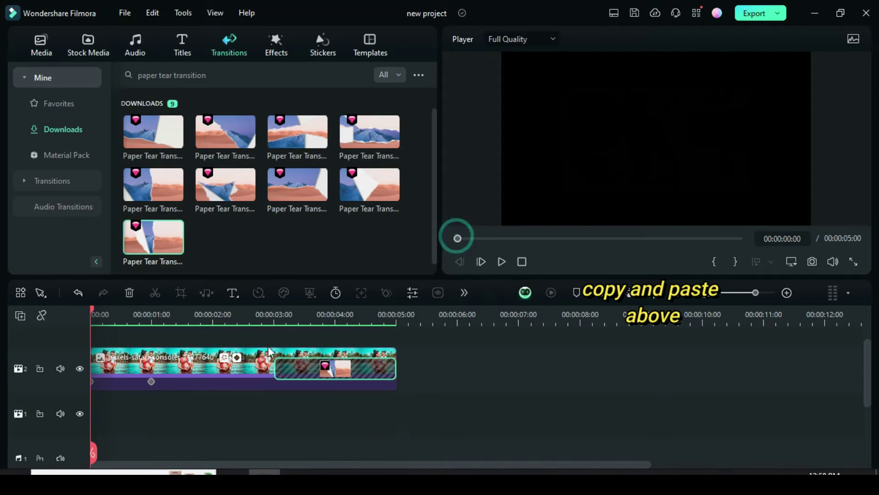
Copy the photo clip and paste it onto a new video track 3 at the one-second mark
right_click(162, 367)
left_click(225, 27)
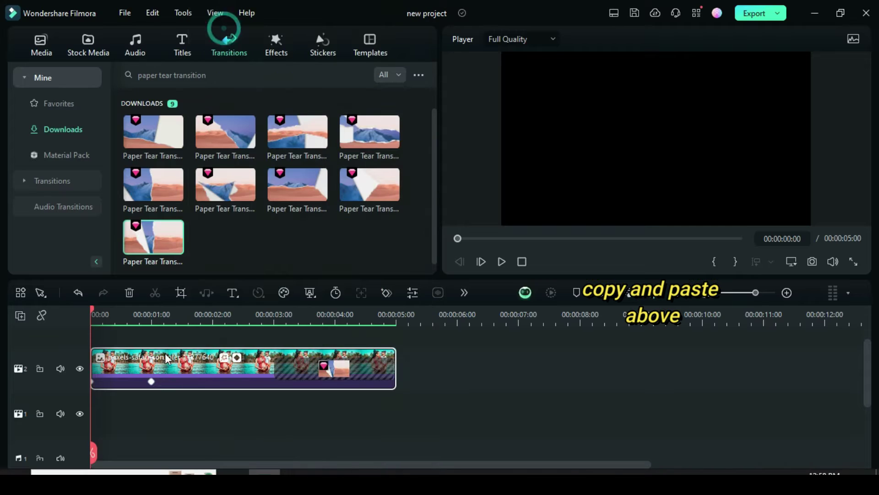
left_click(151, 389)
left_click(17, 315)
left_click(44, 334)
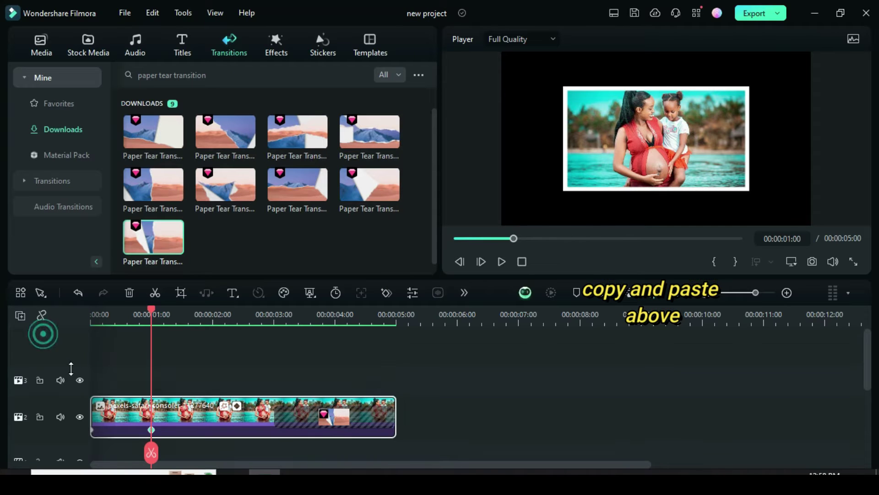
left_click(70, 371)
right_click(158, 375)
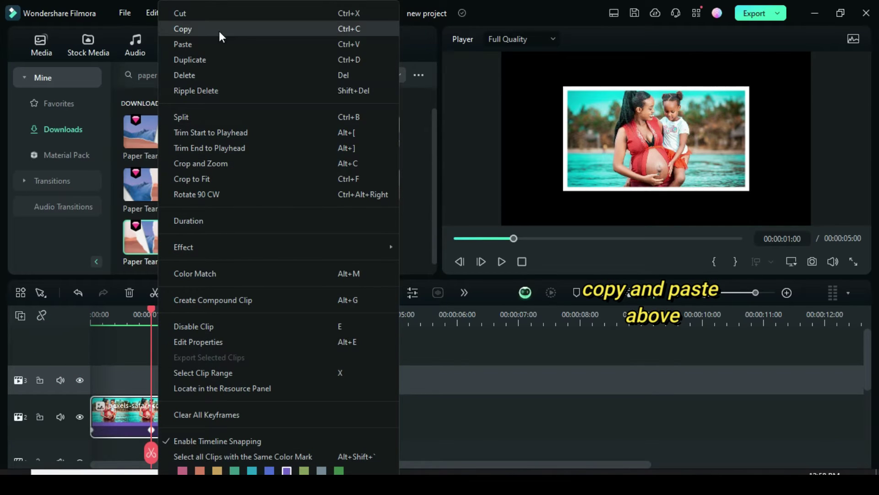
left_click(220, 43)
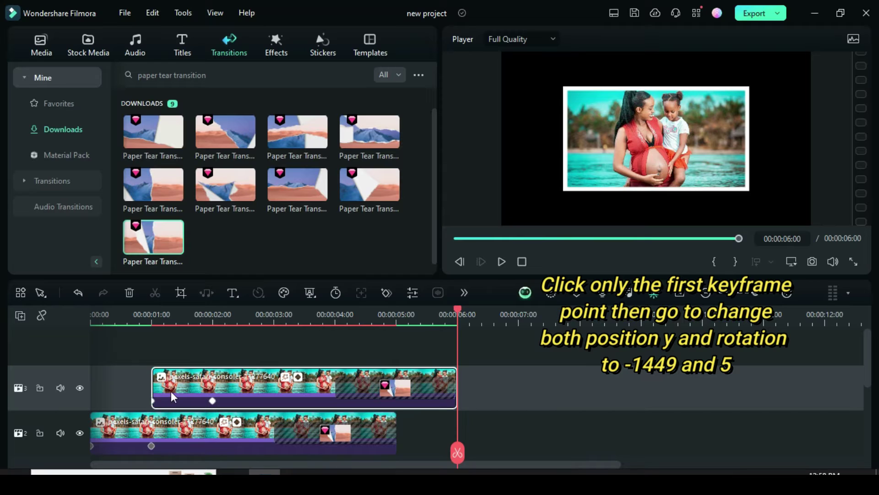
Set the copy's first keyframe to Position Y -1449 and rotation 5°
left_click(153, 401)
left_click(152, 402)
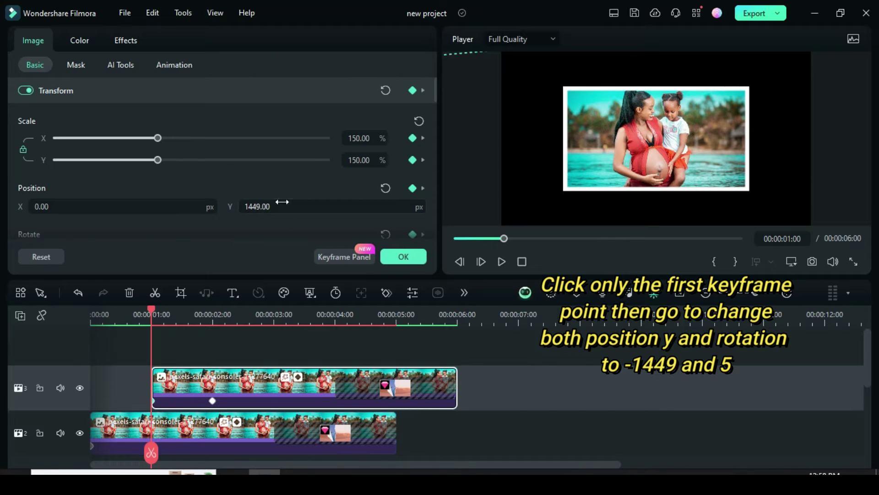
type("-")
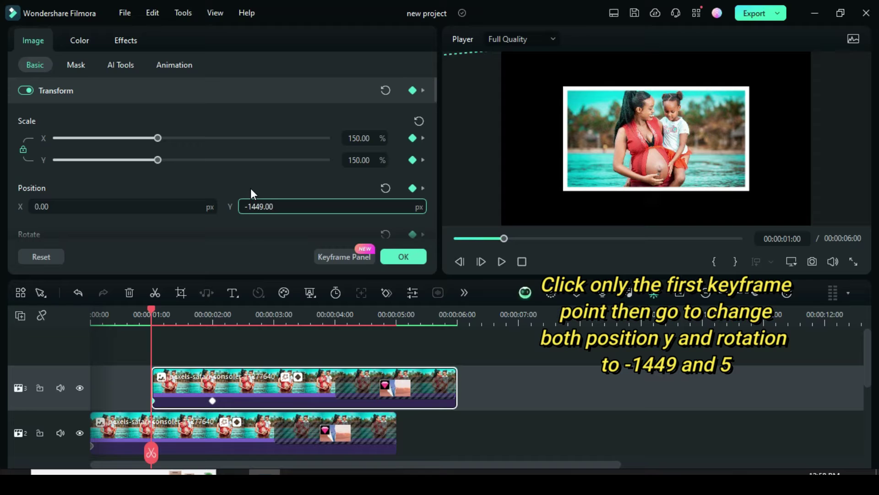
scroll(430, 96, "down", 2)
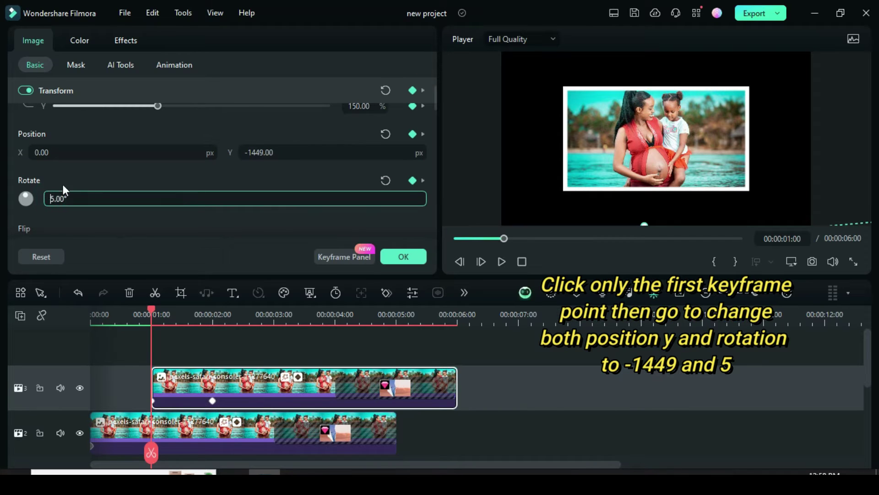
left_click(403, 257)
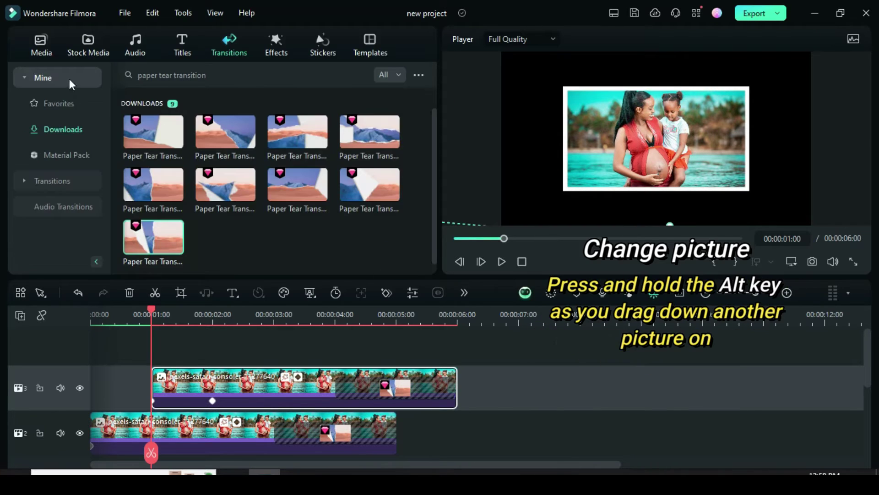
Swap the track 3 photo for the orione picture and preview the rendered timeline
left_click(49, 47)
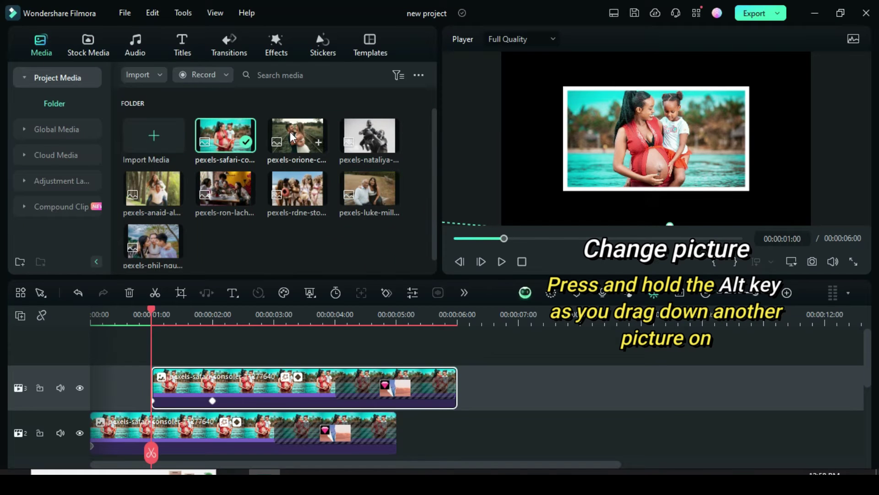
left_click_drag(243, 388, 241, 387)
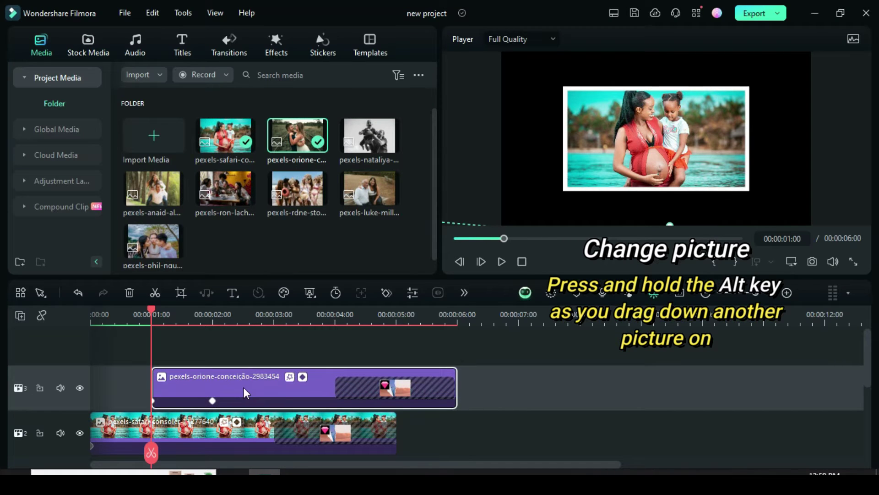
left_click(457, 237)
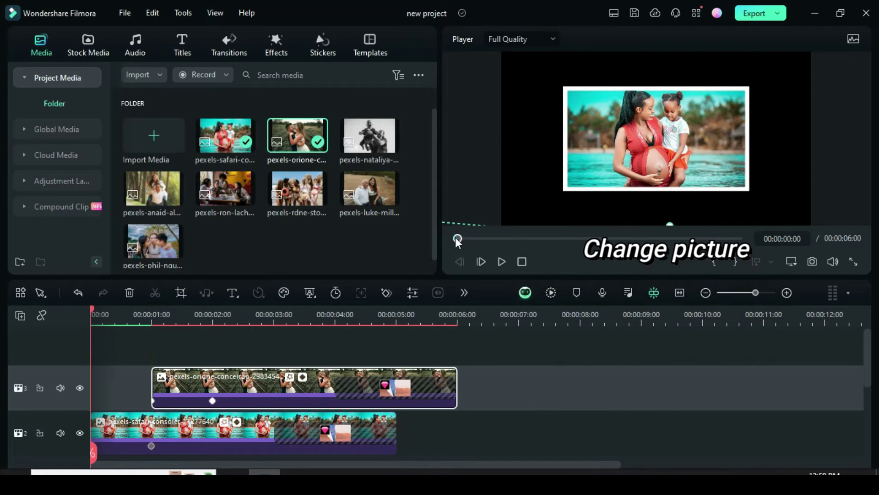
left_click(545, 290)
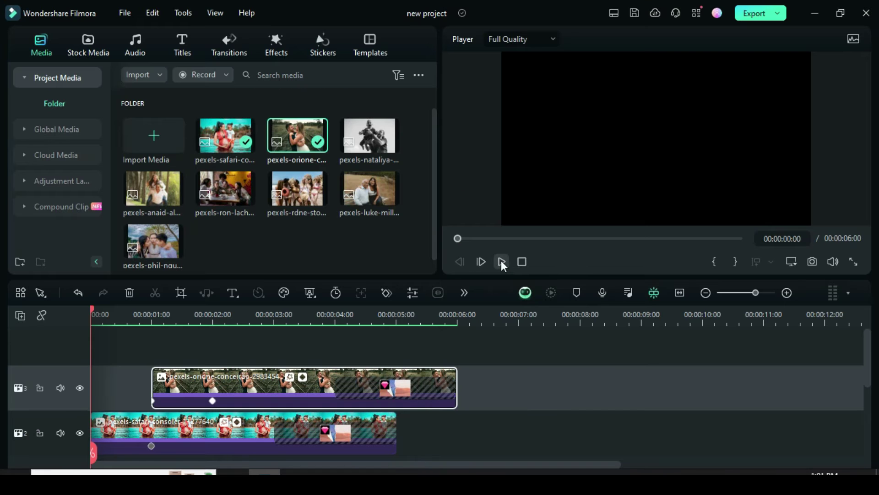
left_click(502, 261)
left_click(501, 261)
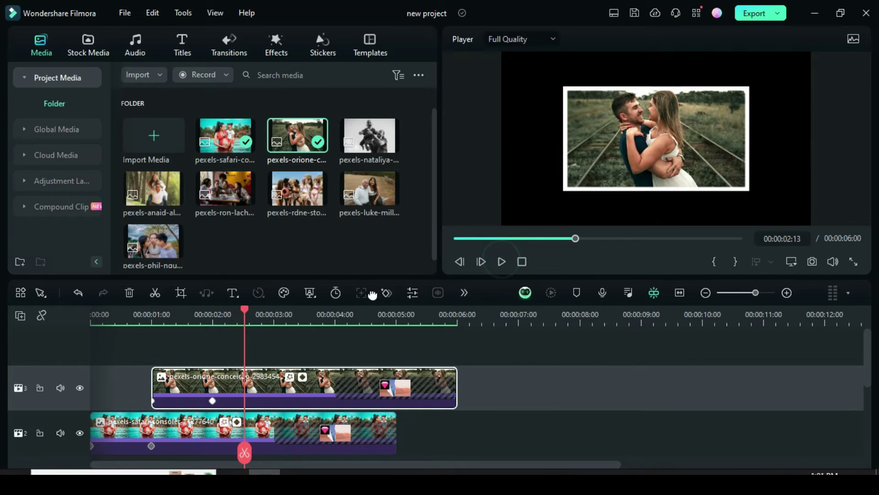
Paste a copy of the bottom clip onto a new video track at 00:00:01:17
left_click_drag(247, 307, 192, 308)
left_click(212, 401)
right_click(457, 436)
left_click(292, 27)
left_click(20, 315)
left_click(46, 337)
left_click(20, 315)
mouse_move(115, 420)
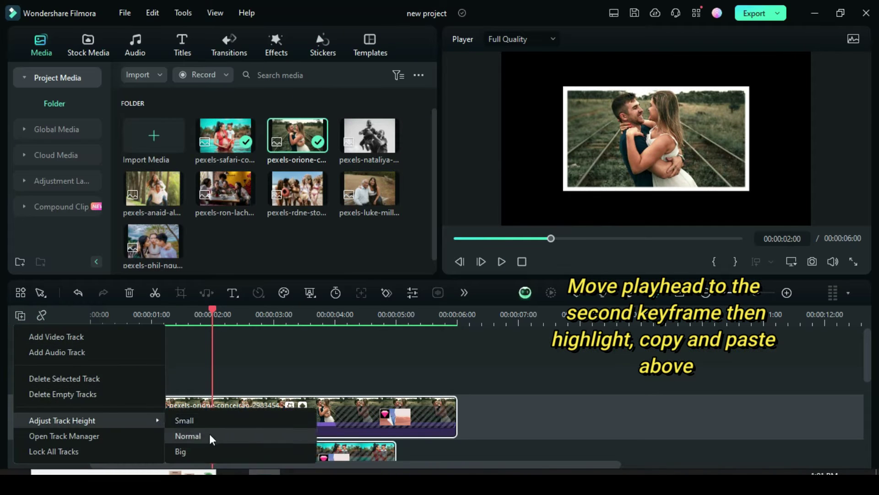
left_click(210, 436)
right_click(231, 387)
left_click(274, 46)
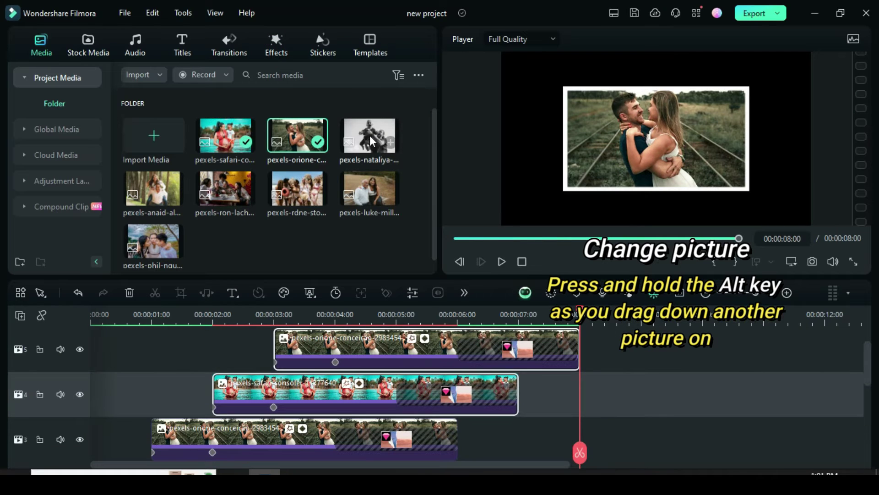
Swap in the nataliya and anaid photos, then paste copies of both clips on new tracks at 00:00:04:00
left_click_drag(371, 142, 347, 417)
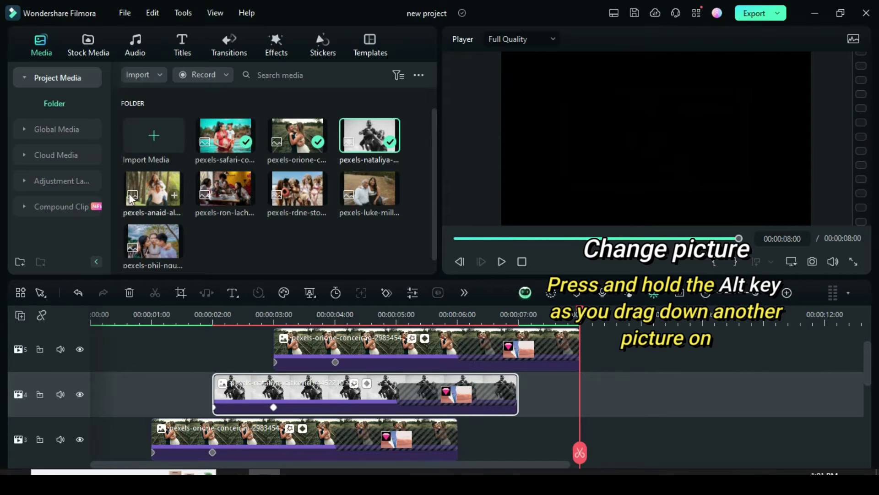
left_click_drag(324, 353, 366, 354)
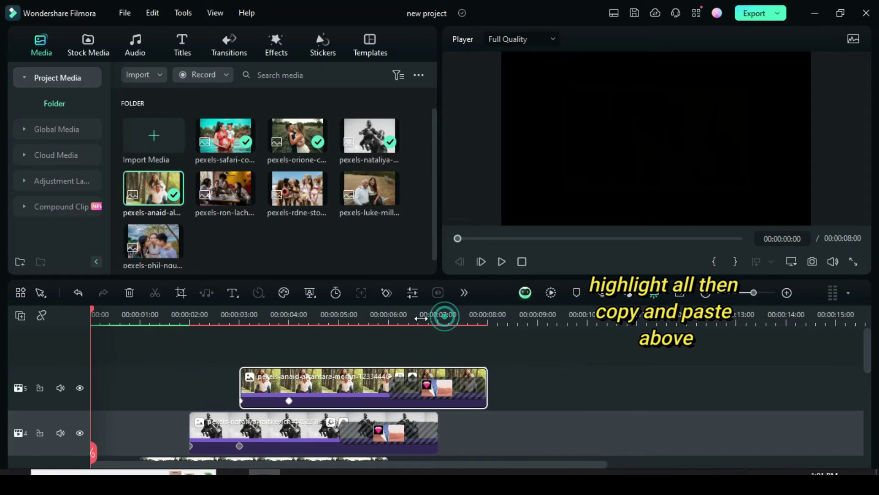
left_click_drag(127, 352, 436, 422)
scroll(436, 422, "up", 2)
right_click(369, 384)
left_click(393, 29)
left_click(288, 316)
left_click(20, 315)
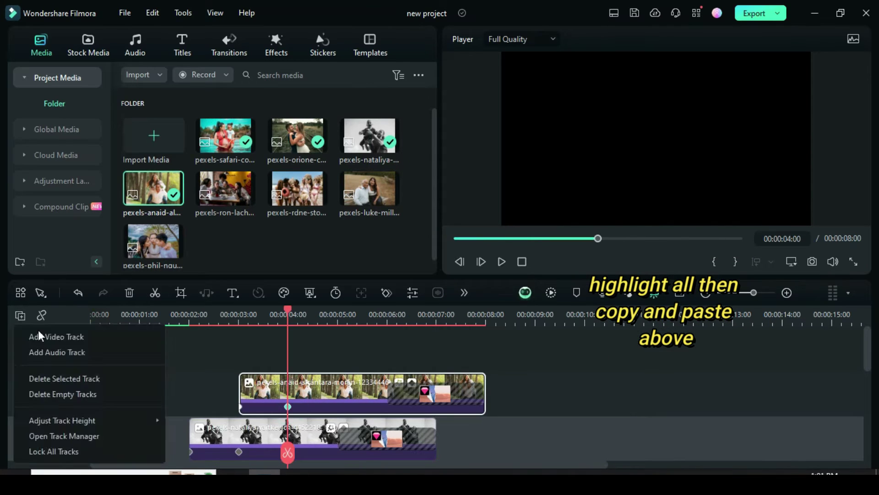
left_click(41, 335)
left_click(20, 315)
left_click(192, 432)
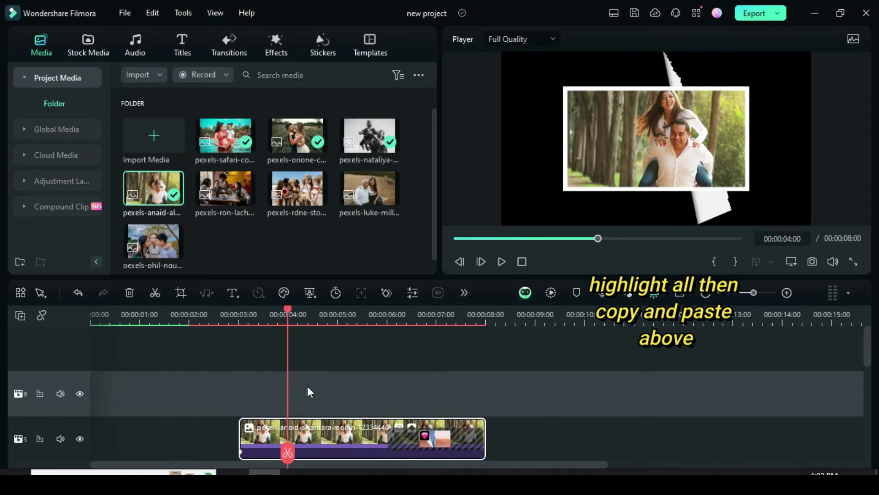
right_click(308, 442)
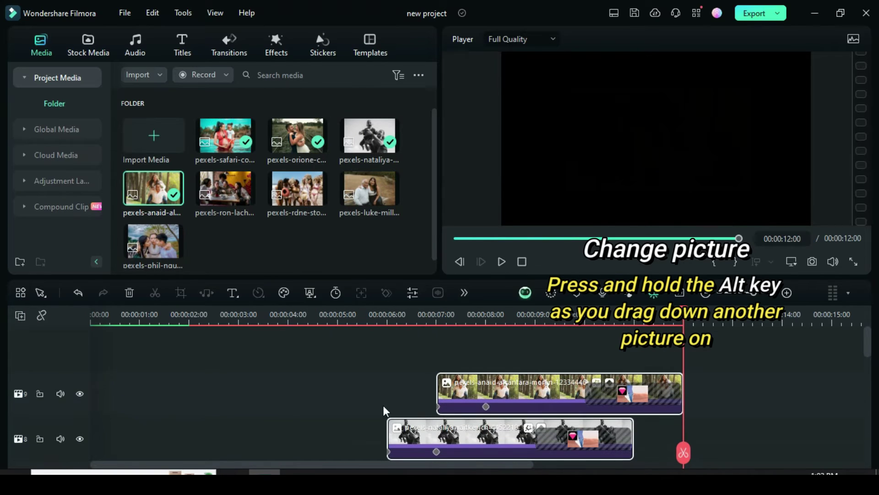
Replace the track 9 photo with the ron-lach picture and adjust the top clips
left_click_drag(250, 204, 532, 399)
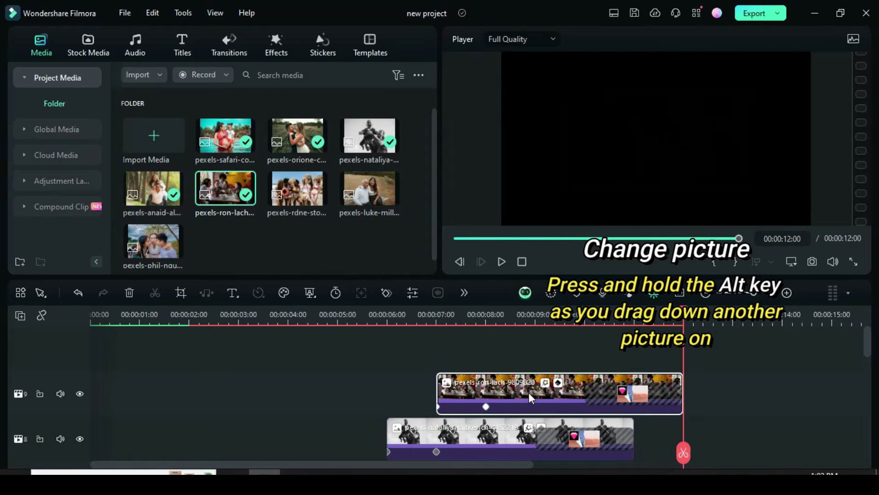
left_click_drag(469, 433, 469, 434)
scroll(458, 389, "down", 2)
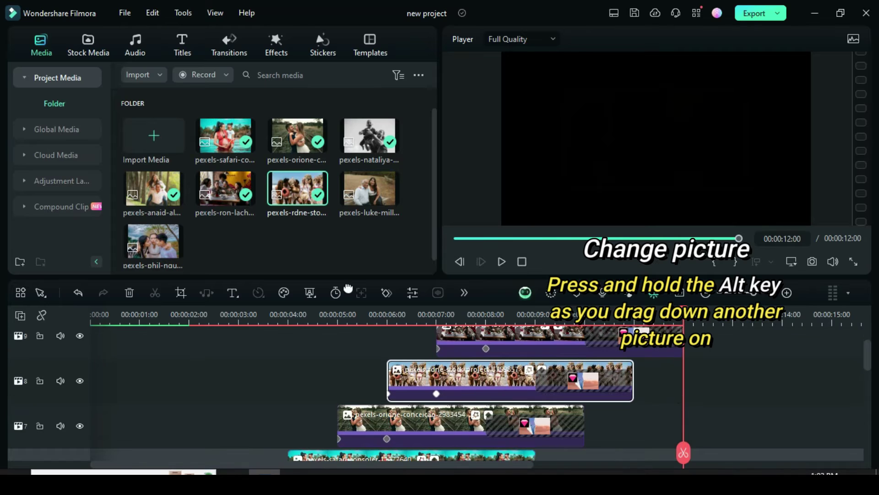
left_click_drag(453, 384, 452, 420)
scroll(452, 419, "down", 2)
left_click_drag(153, 240, 457, 421)
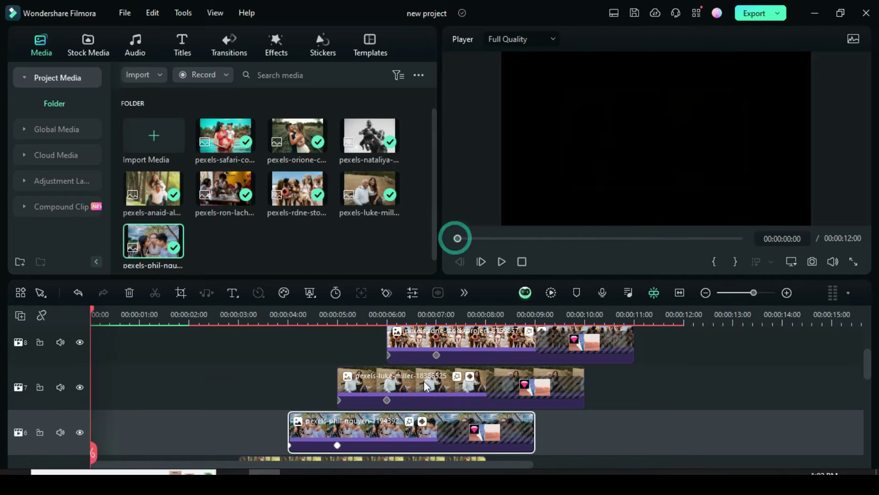
scroll(426, 375, "down", 3)
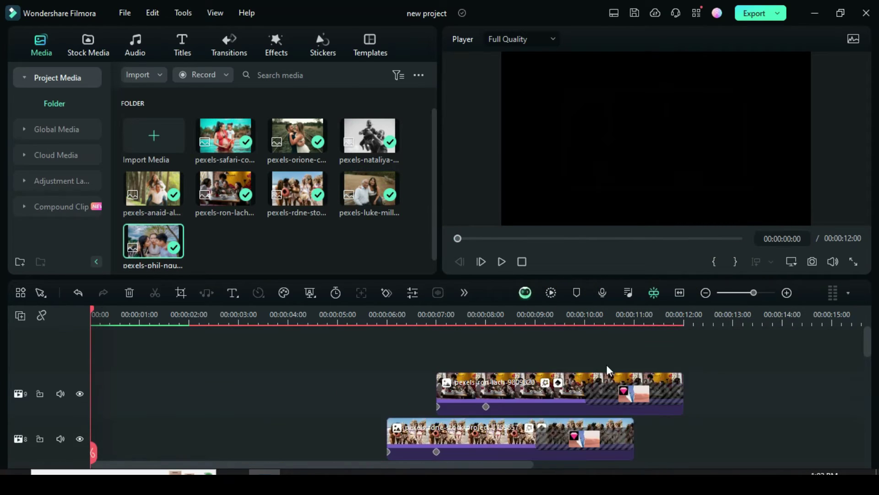
Shorten the ron-lach clip to end at 11:13 and extend the rdne clip to 13:12
scroll(433, 380, "up", 4)
left_click_drag(92, 309, 231, 315)
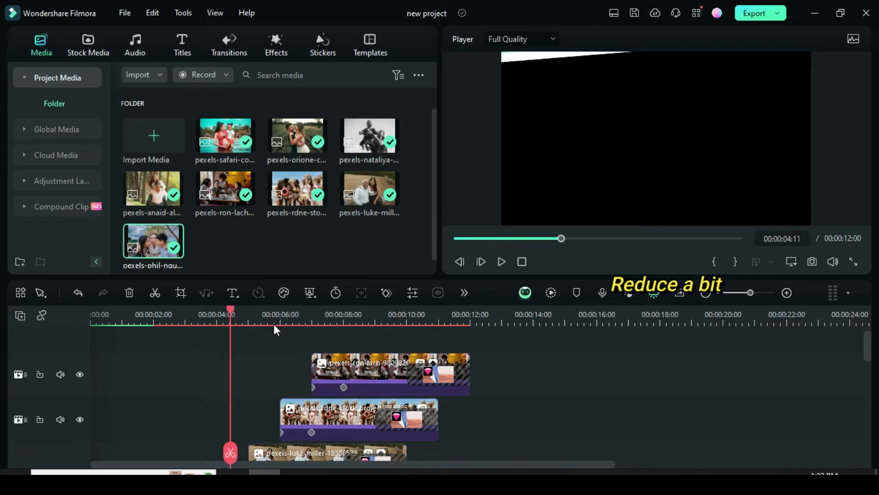
left_click_drag(403, 339, 392, 323)
left_click_drag(469, 366, 450, 368)
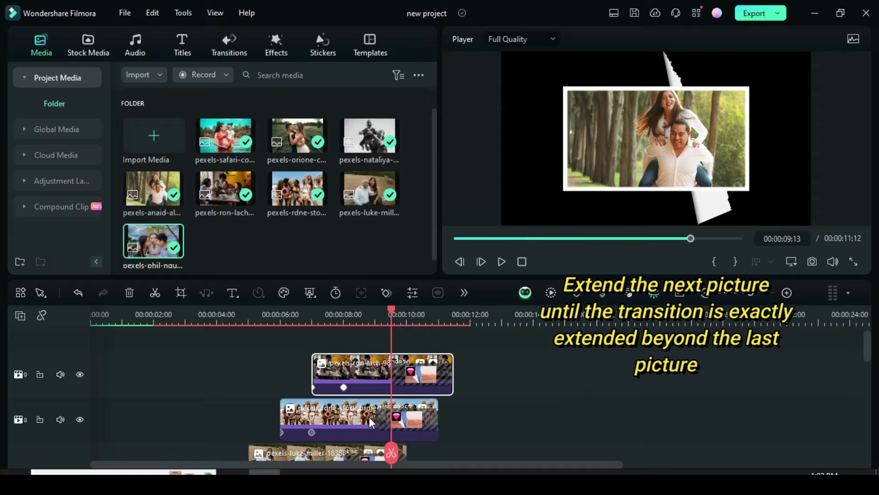
left_click_drag(438, 415, 511, 411)
left_click_drag(398, 313, 453, 314)
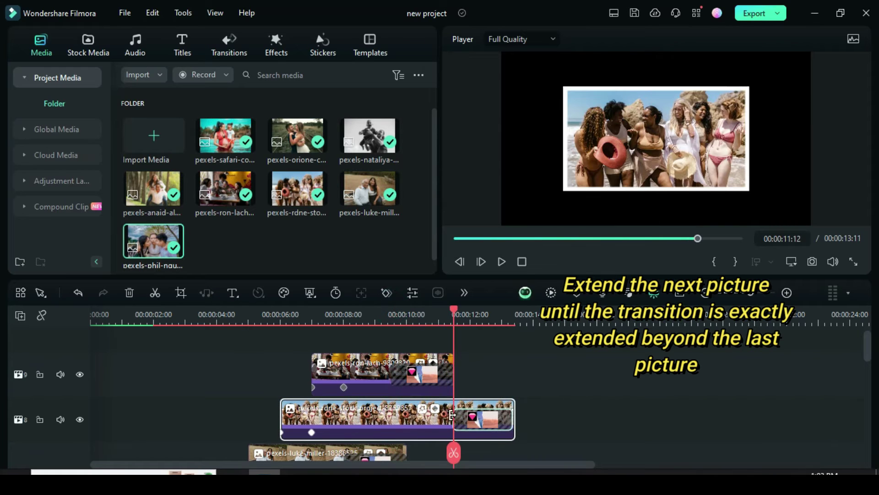
scroll(465, 408, "down", 2)
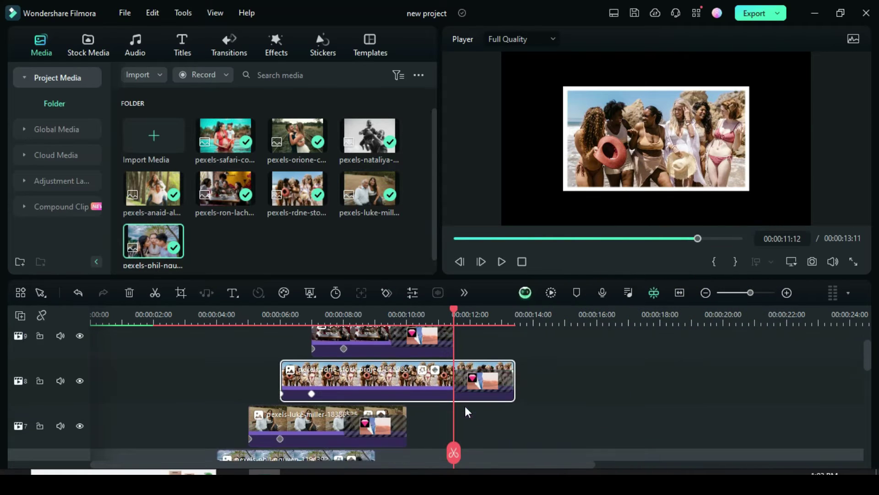
left_click_drag(454, 311, 516, 317)
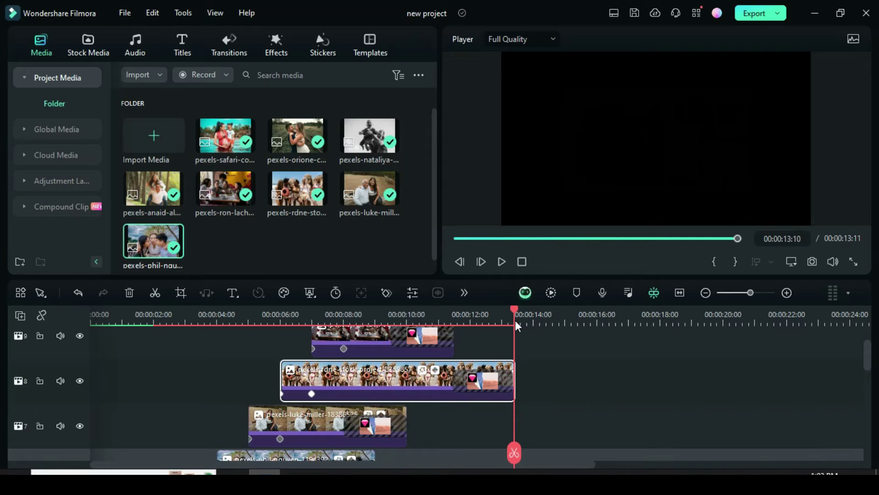
scroll(425, 393, "down", 1)
left_click(405, 405)
left_click_drag(404, 406, 576, 396)
scroll(520, 403, "down", 2)
left_click(578, 321)
left_click_drag(375, 414, 639, 397)
Extend the next clip down and the nataliya clip on track 4 to end at 21:11
scroll(576, 330, "down", 1)
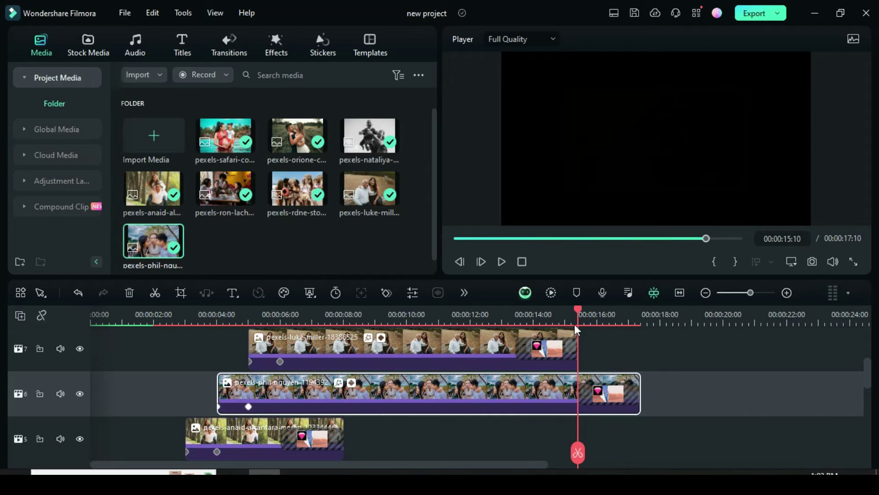
scroll(491, 393, "down", 2)
left_click_drag(344, 399, 702, 383)
scroll(427, 421, "down", 1)
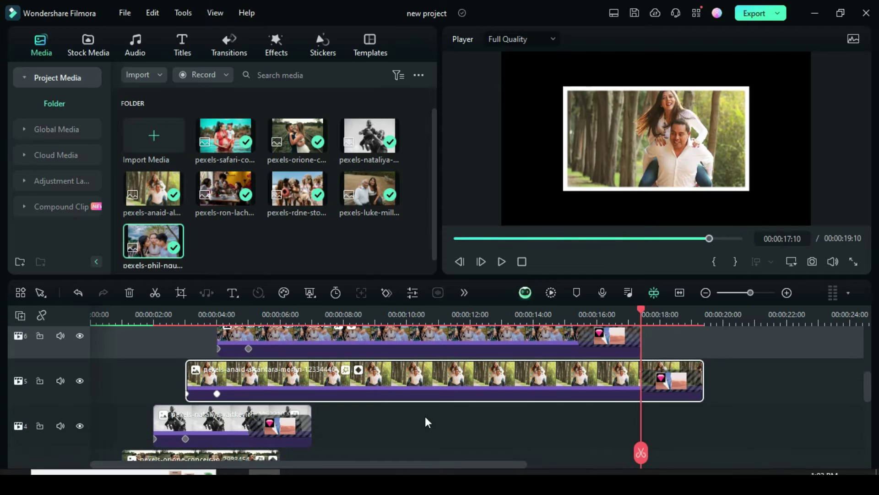
left_click(703, 316)
left_click_drag(311, 414, 763, 403)
scroll(616, 430, "down", 3)
left_click(767, 323)
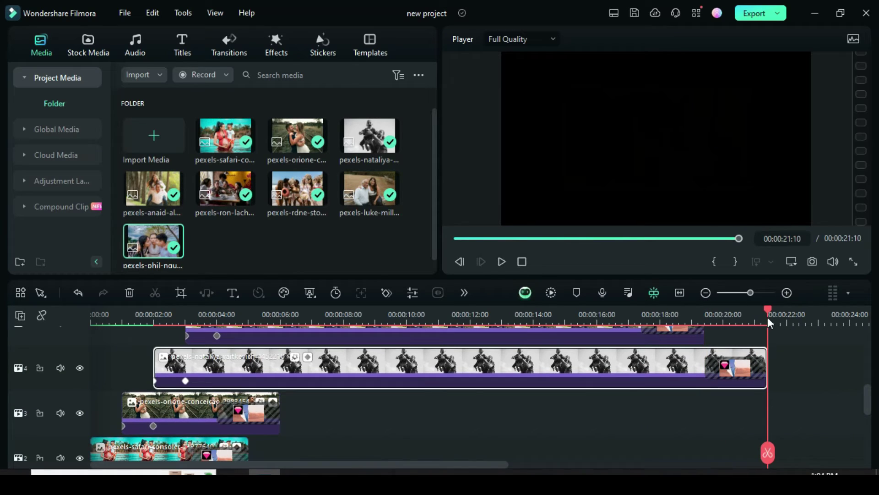
Extend the orione clip to 23:10 and the safari clip to 25:10, then render the preview
scroll(517, 331, "down", 1)
left_click_drag(242, 412, 669, 410)
scroll(449, 430, "down", 1)
left_click_drag(214, 417, 722, 404)
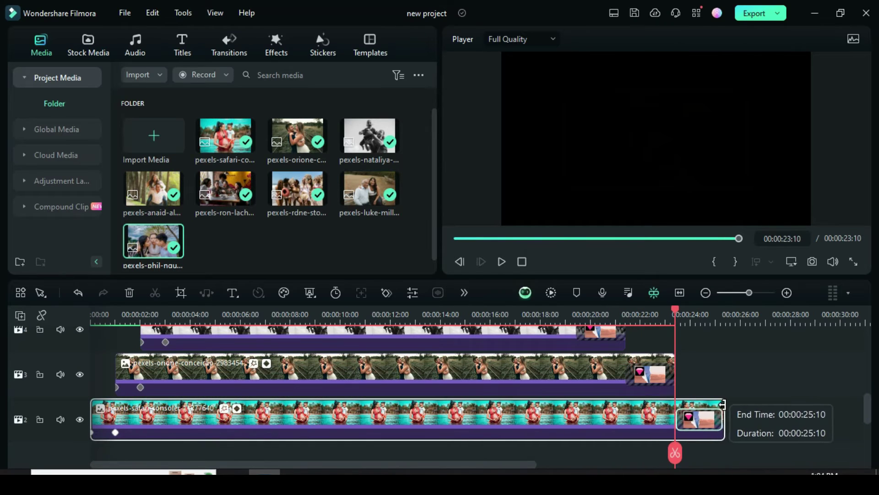
scroll(431, 416, "up", 5)
key("Home")
scroll(418, 389, "down", 6)
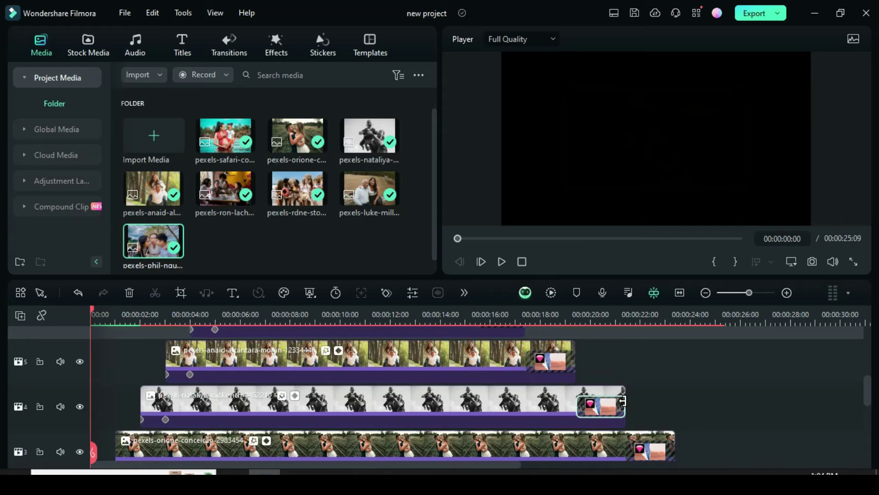
key("Return")
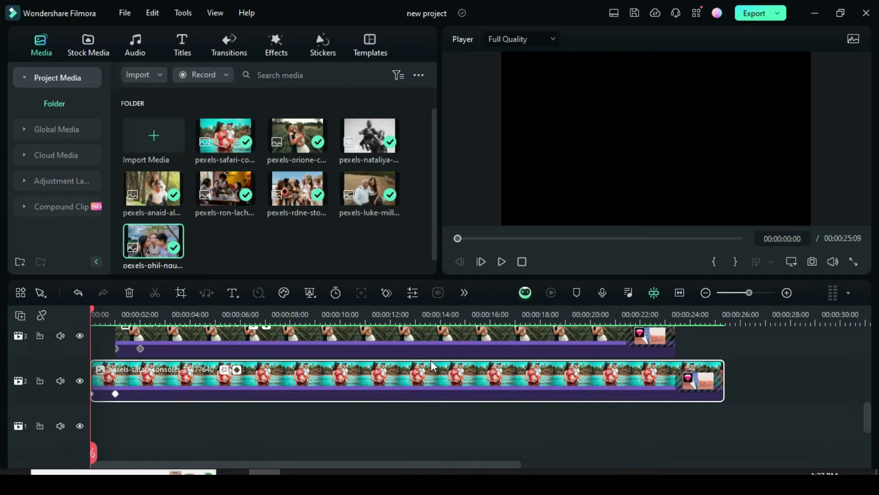
Play the rendered 25-second slideshow through to its end
scroll(375, 390, "up", 6)
left_click(500, 262)
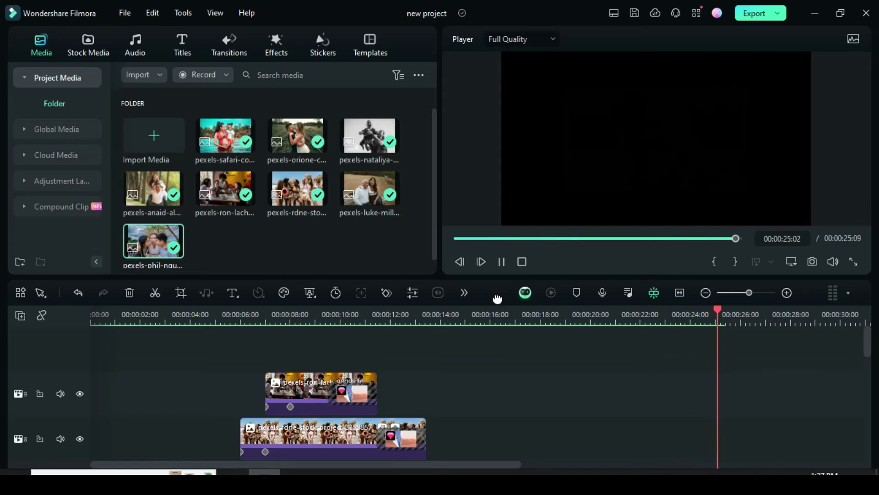
Lock all tracks except track 1 and place the Favorites red sunburst background at its start
left_click(20, 315)
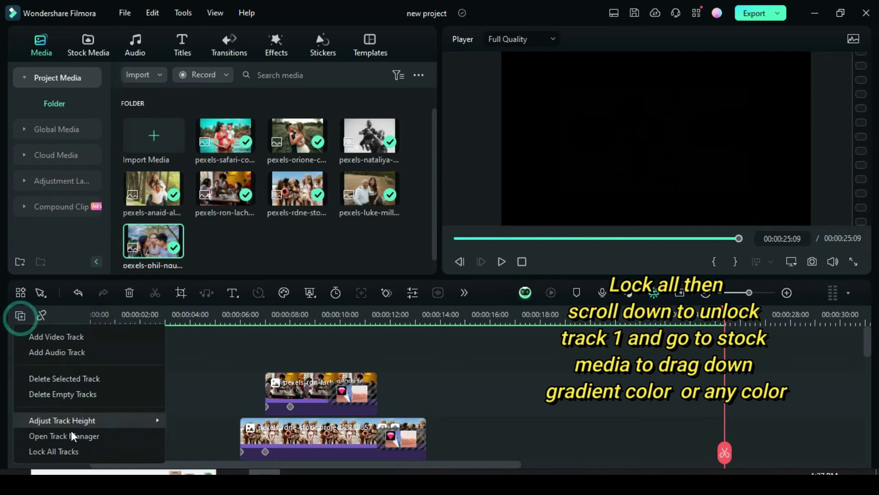
left_click(69, 451)
left_click(455, 239)
scroll(243, 397, "down", 10)
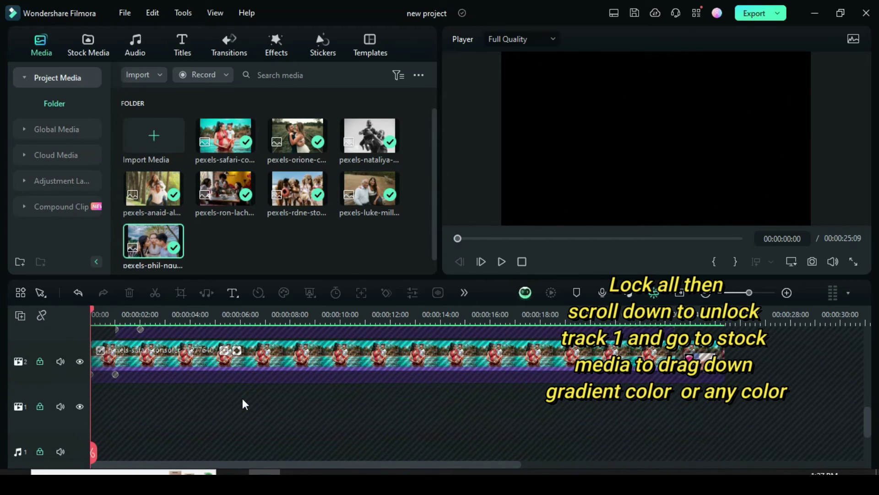
left_click(40, 406)
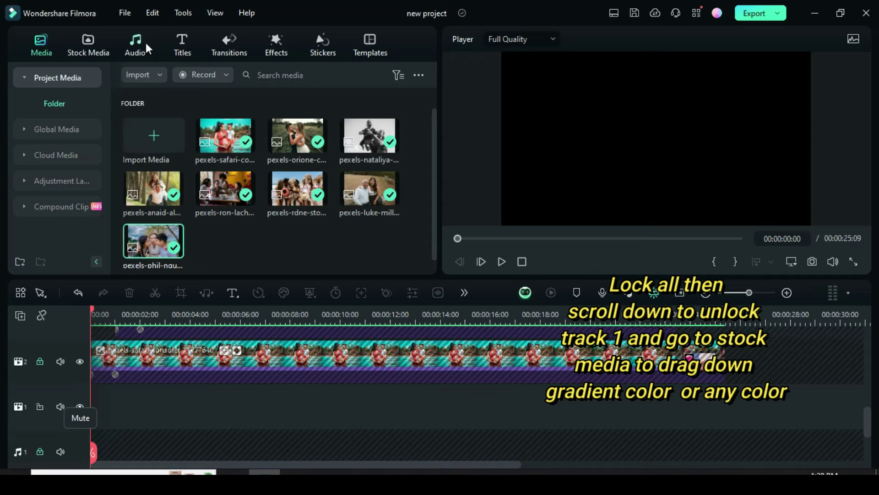
left_click(73, 41)
left_click(60, 79)
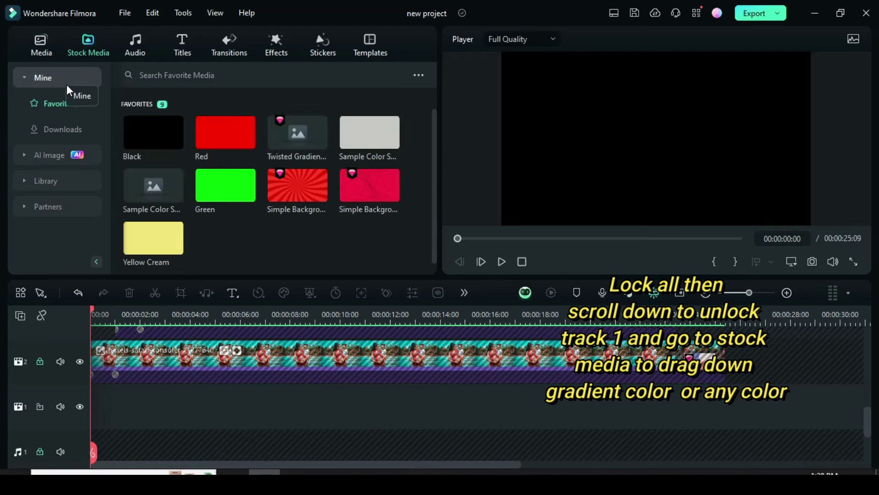
left_click_drag(245, 262, 146, 409)
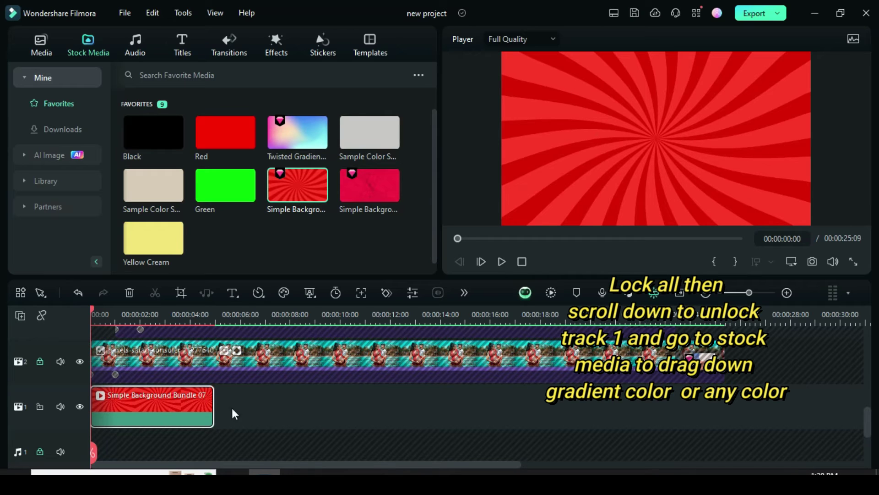
Paste repeated sunburst copies after the first and delete the extra clip past 25:10
right_click(201, 401)
left_click(232, 31)
left_click(214, 322)
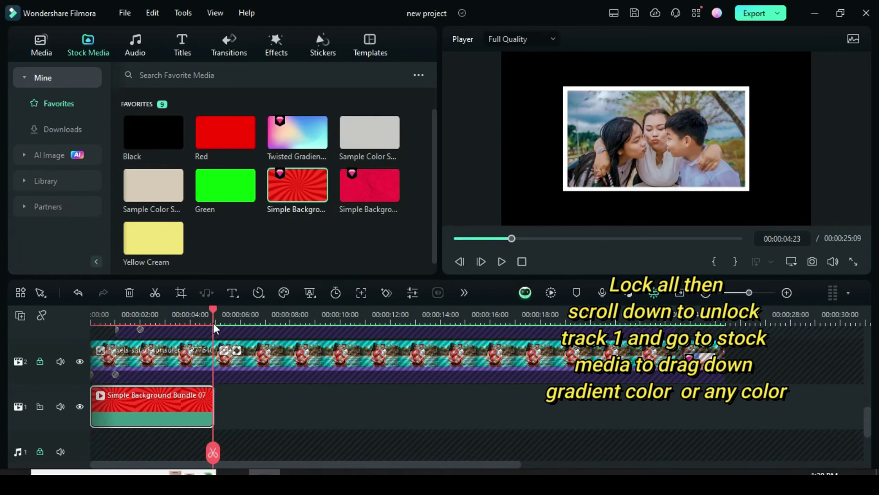
key("ctrl+v")
key("ctrl+v")
key("ctrl+v")
key("ctrl+v")
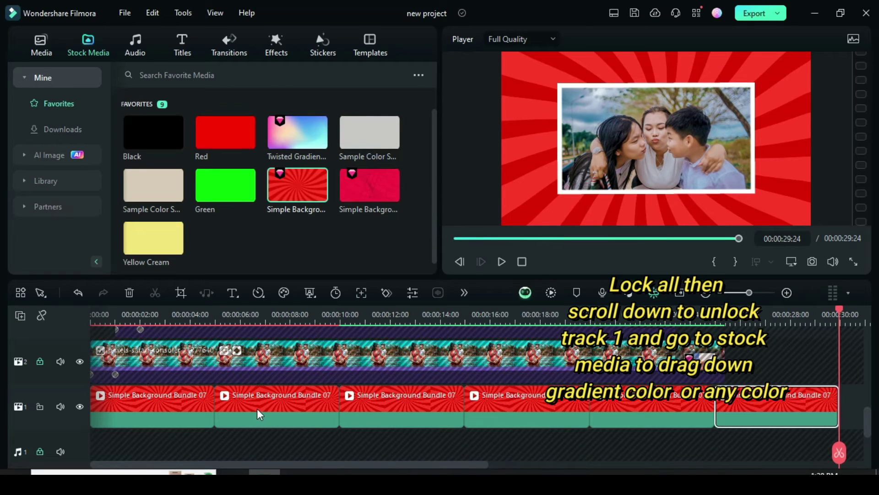
key("ctrl+v")
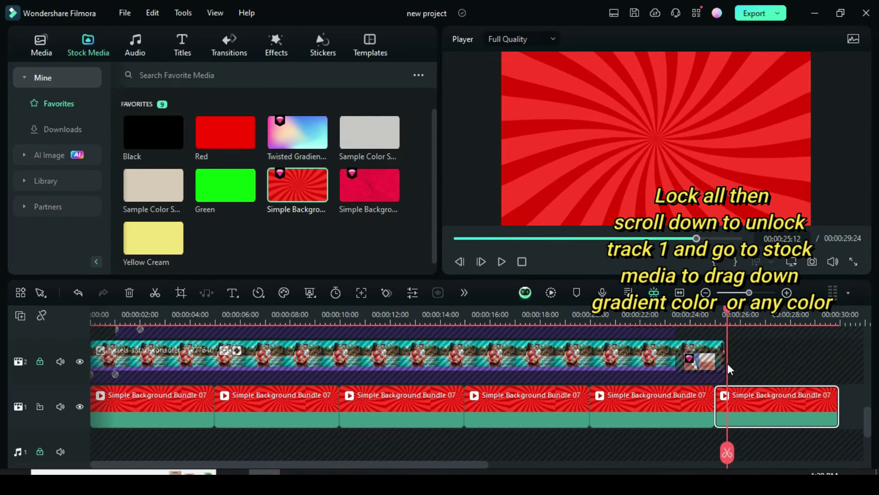
left_click_drag(730, 369, 727, 371)
left_click(131, 294)
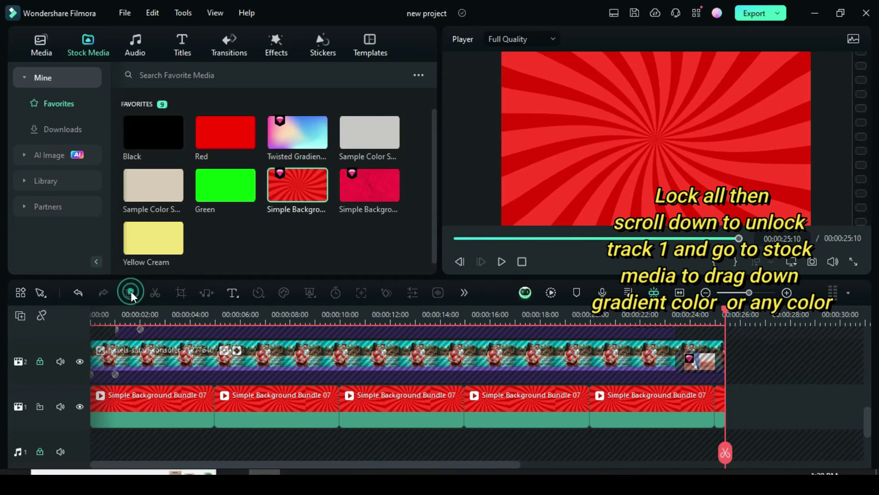
left_click(456, 239)
scroll(399, 351, "up", 10)
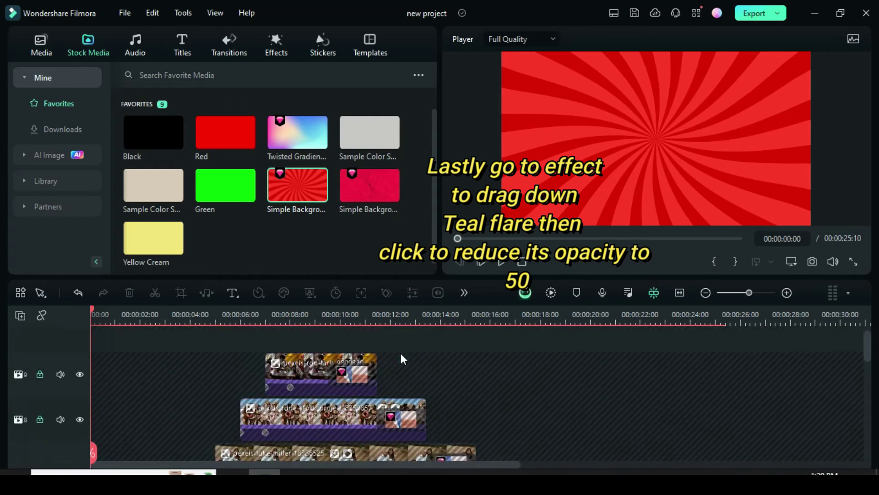
Search effects for 'teal' and add Teal Flares on a new top track
left_click(277, 42)
left_click(185, 79)
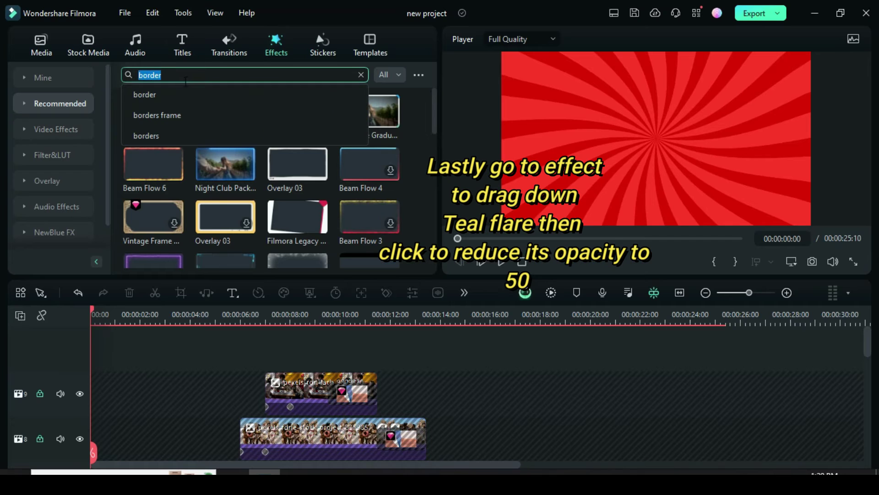
type("teal")
key("Return")
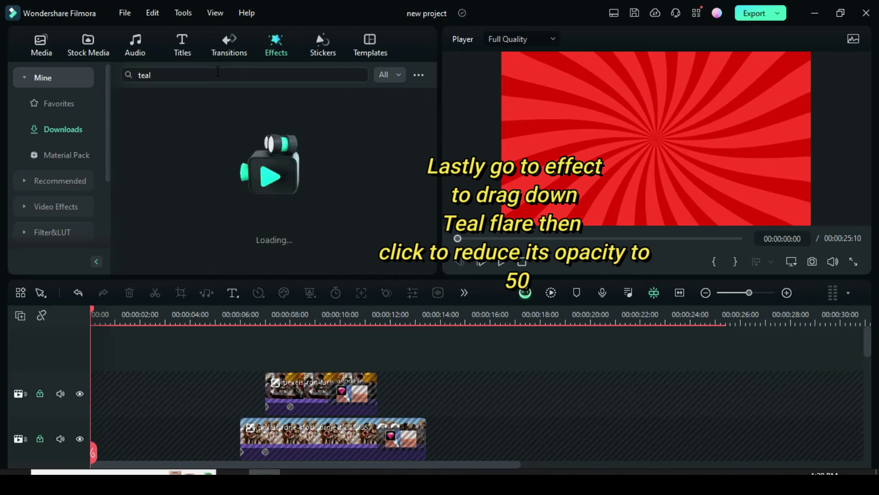
left_click_drag(152, 125, 150, 379)
Set Teal Flares opacity to 50, stretch it to 25:10, and lock all tracks
left_click(20, 315)
left_click(184, 432)
double_click(170, 389)
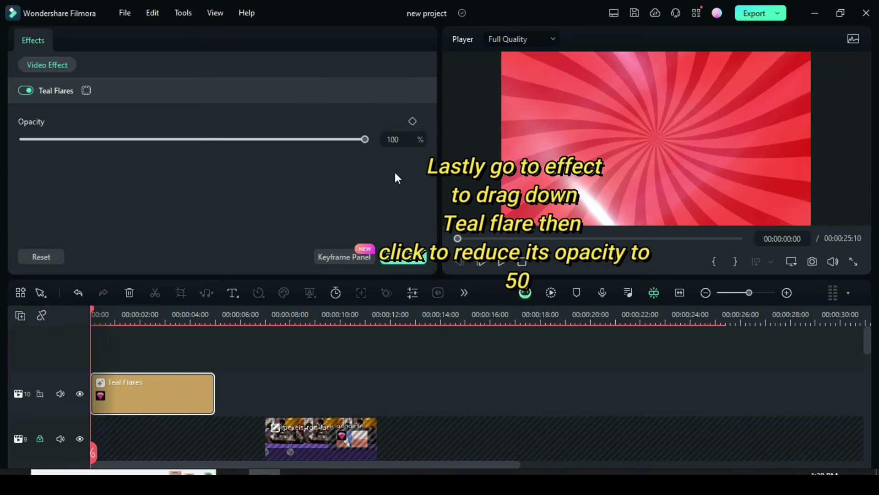
type("50")
key("Return")
left_click_drag(214, 393, 723, 381)
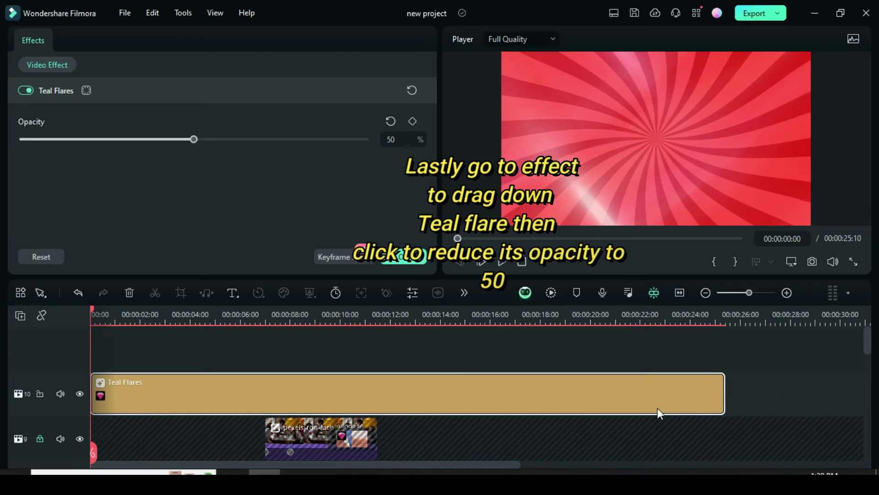
left_click(20, 315)
left_click(58, 449)
left_click(20, 315)
Unlock all timeline tracks
left_click(59, 449)
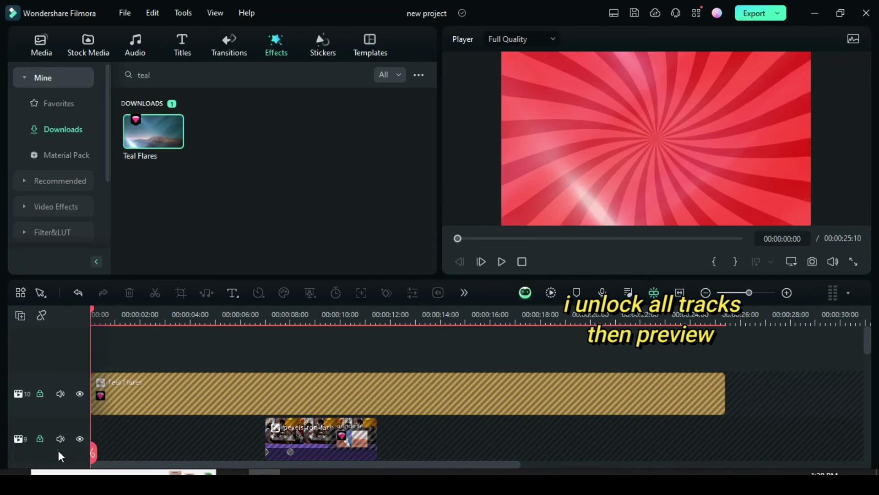
scroll(482, 409, "down", 3)
scroll(482, 408, "down", 5)
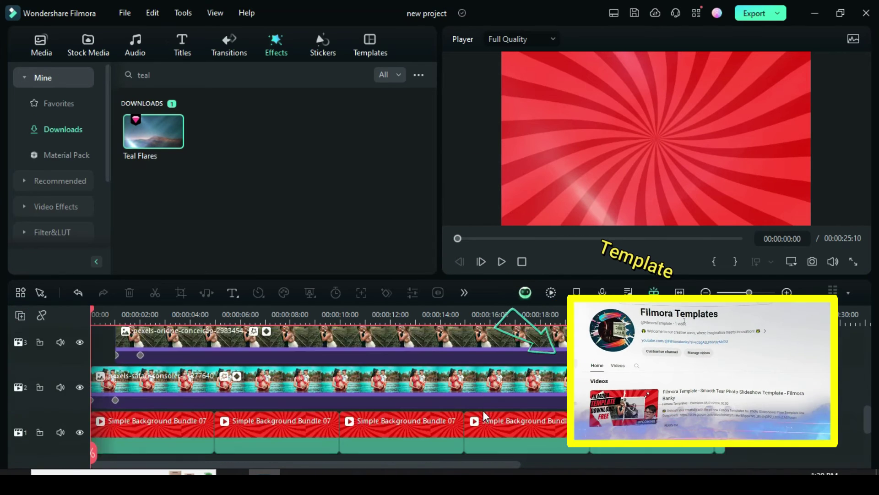
scroll(482, 408, "up", 3)
scroll(483, 409, "up", 3)
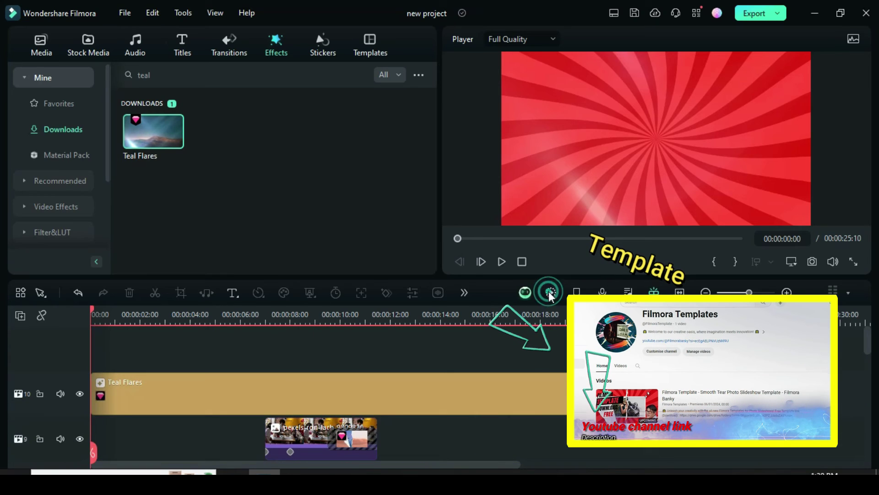
Render a 635-frame preview of the layered slideshow for smooth playback
left_click(550, 292)
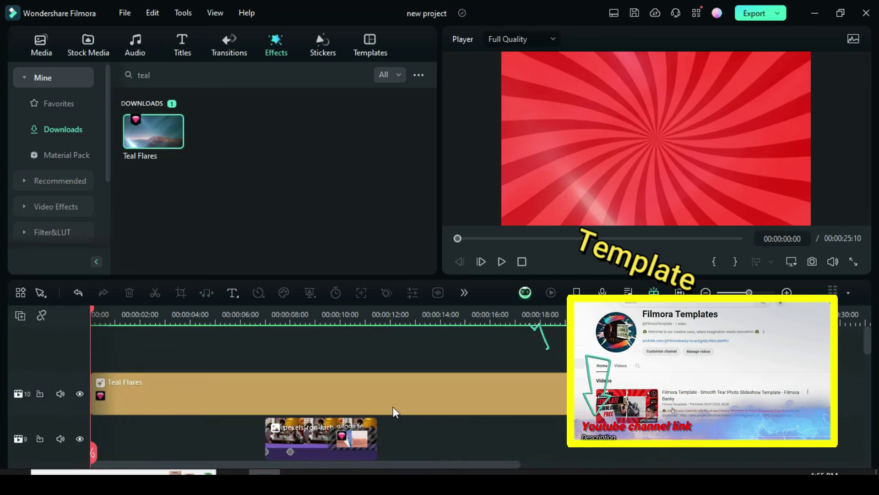
scroll(392, 403, "down", 5)
scroll(391, 364, "down", 2)
scroll(432, 354, "up", 6)
scroll(513, 381, "down", 5)
scroll(498, 406, "up", 5)
scroll(498, 406, "down", 3)
scroll(500, 357, "up", 2)
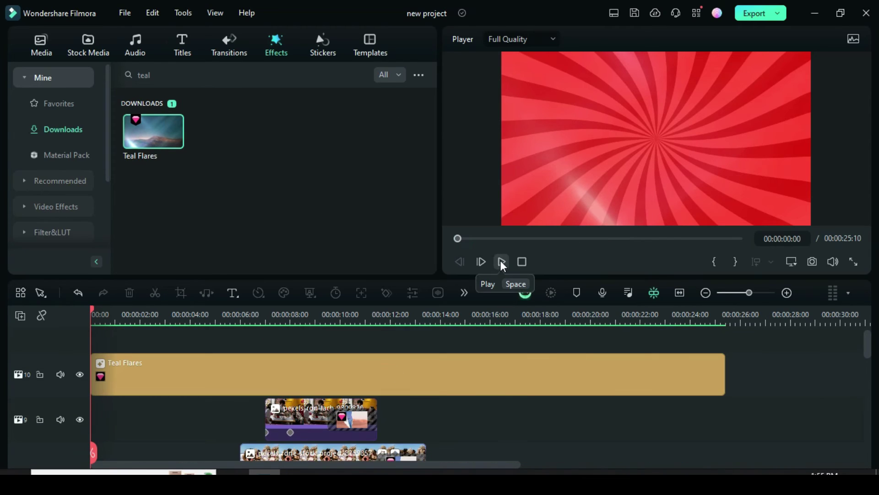
Play the slideshow from the start to review photos, sunburst background and flares
left_click(500, 261)
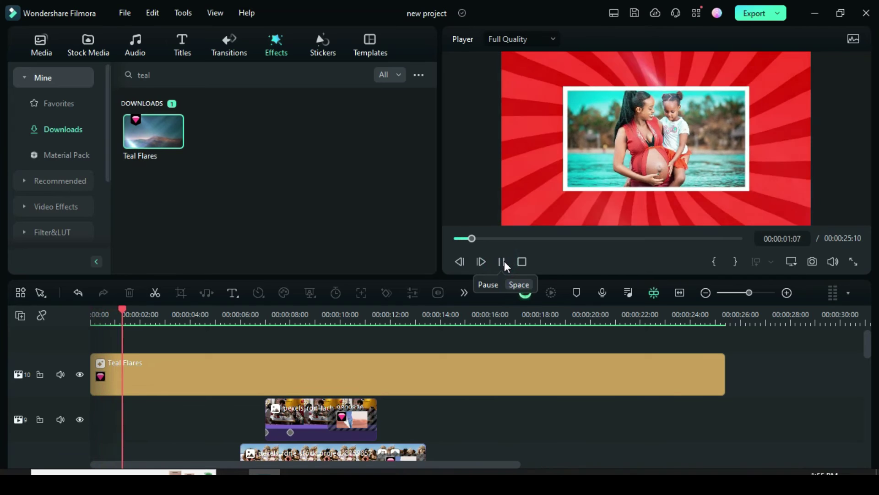